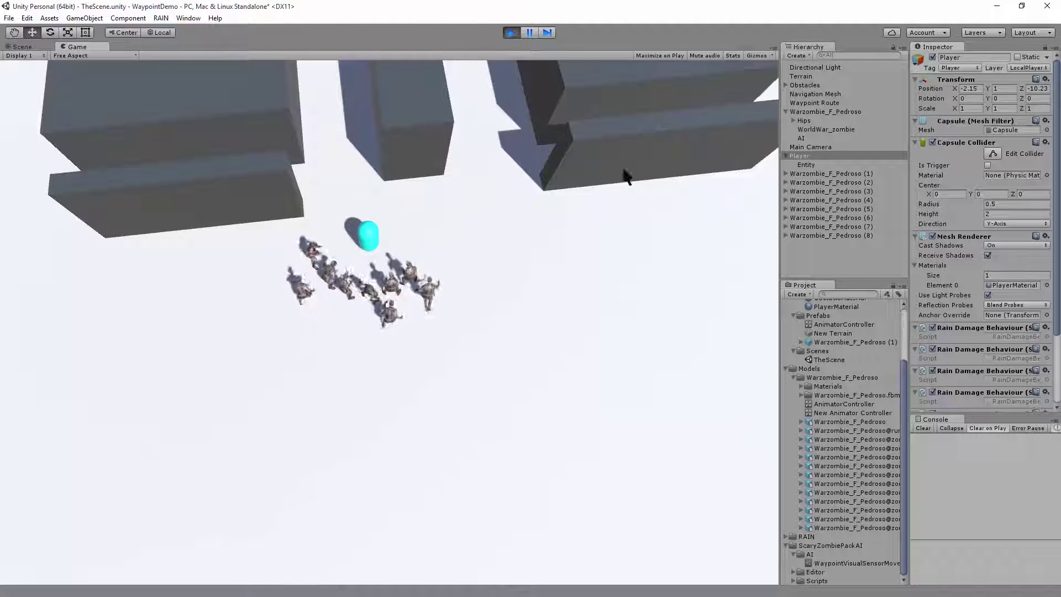
- In the Scene view, move the Player capsule away from the zombies, then right along X
{"action": "left_click", "coordinate": [22, 47]}
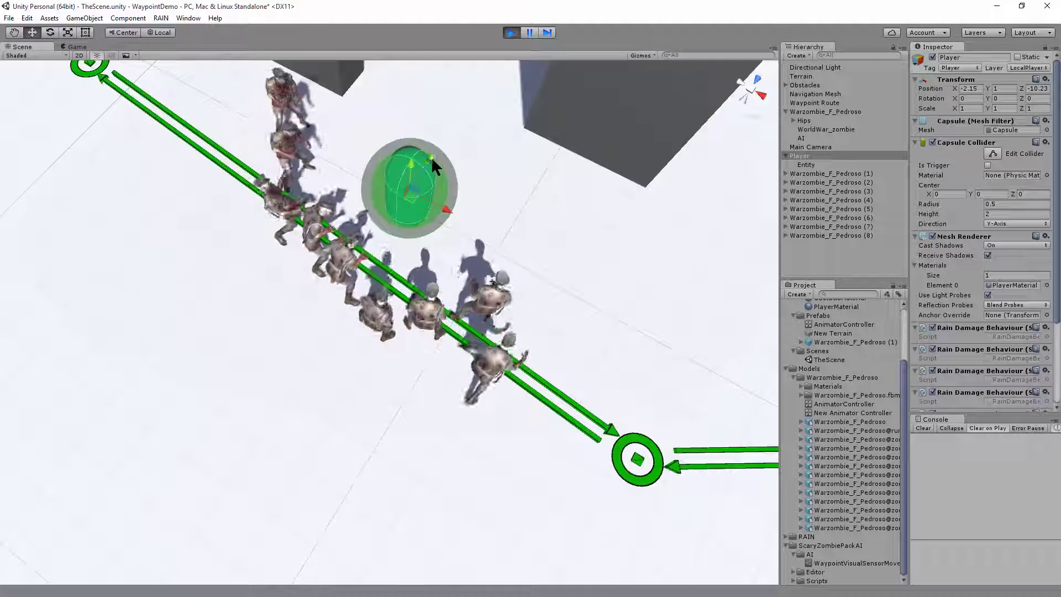
{"action": "left_click_drag", "start_coordinate": [434, 166], "coordinate": [217, 309]}
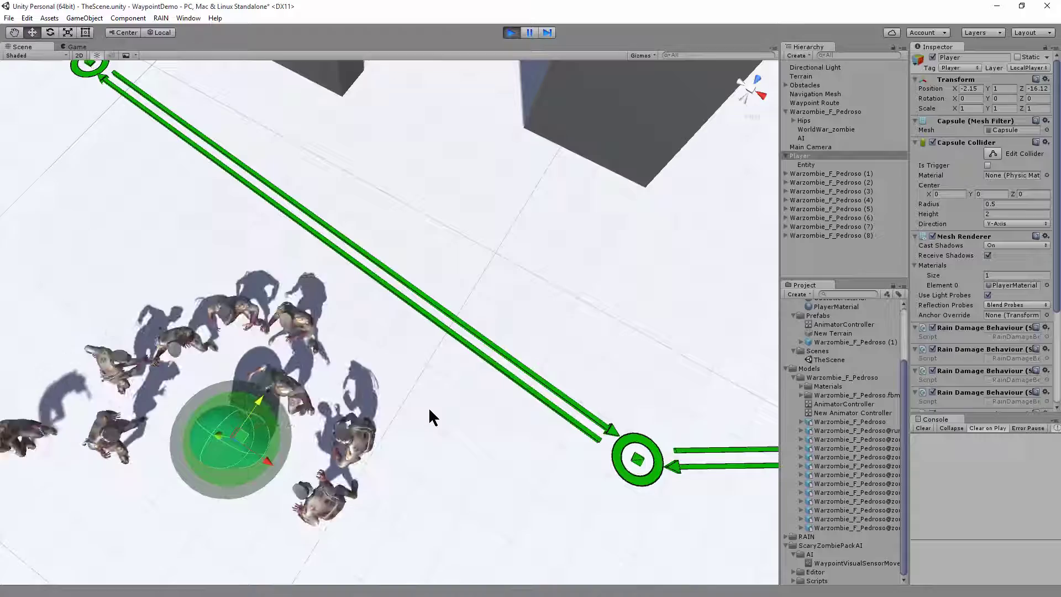
{"action": "scroll", "coordinate": [301, 482], "scroll_direction": "down", "scroll_amount": 1}
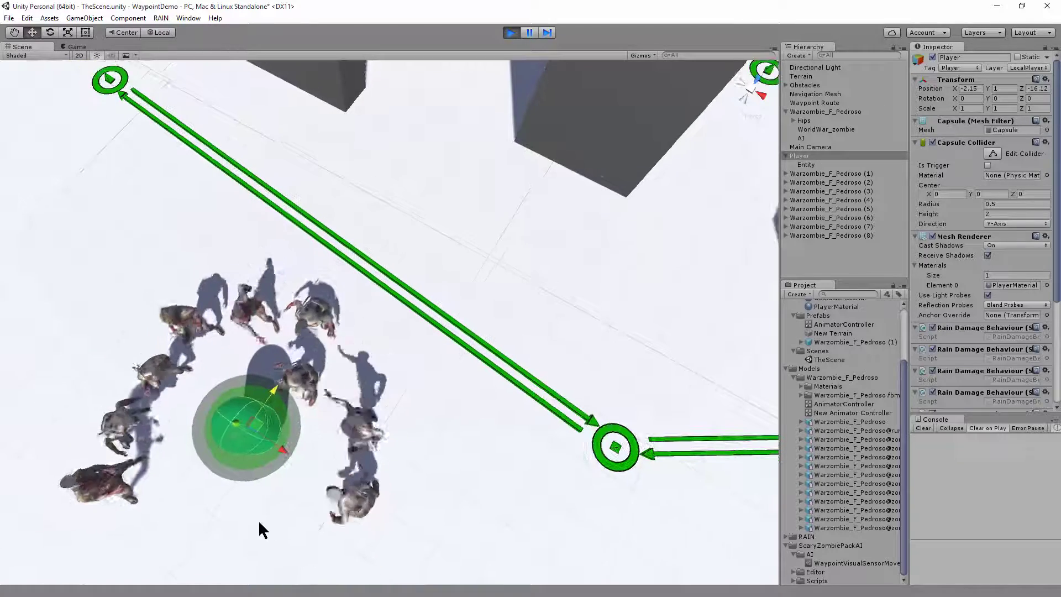
{"action": "middle_click_drag", "start_coordinate": [257, 520], "coordinate": [367, 301]}
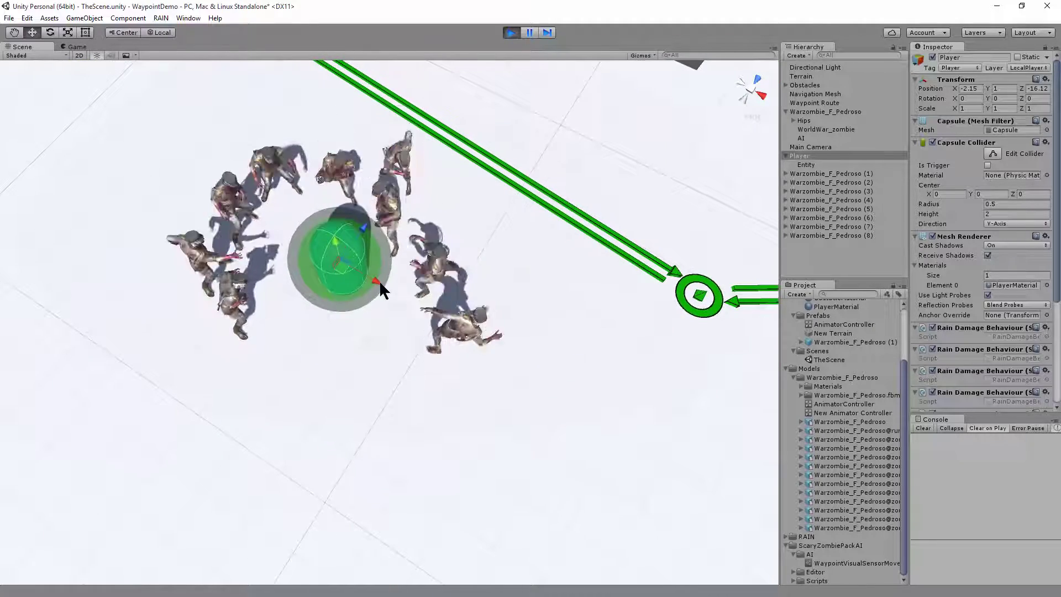
{"action": "left_click_drag", "start_coordinate": [379, 280], "coordinate": [624, 406]}
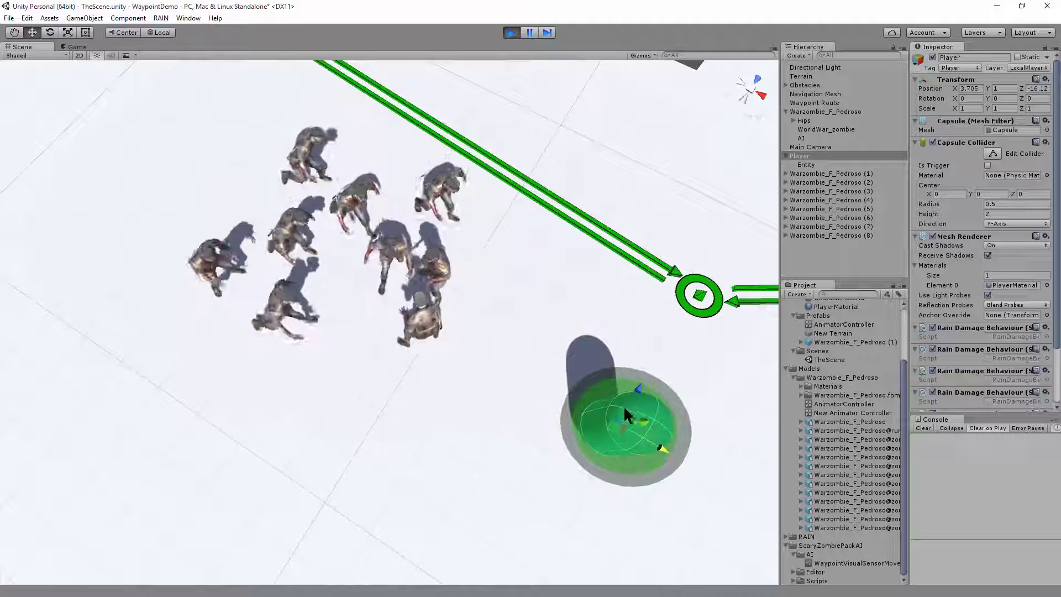
- Recentre on the Player and move it back to the upper left, ending at X -1.64
{"action": "middle_click_drag", "start_coordinate": [438, 462], "coordinate": [428, 353]}
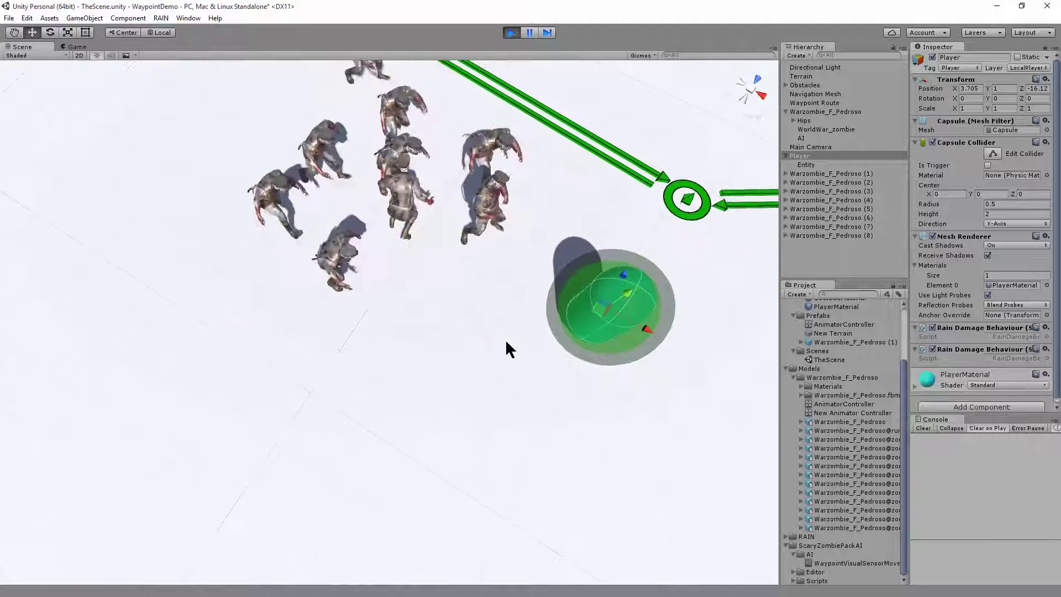
{"action": "scroll", "coordinate": [418, 394], "scroll_direction": "down", "scroll_amount": 4}
{"action": "left_click_drag", "start_coordinate": [416, 391], "coordinate": [284, 355], "text": "alt"}
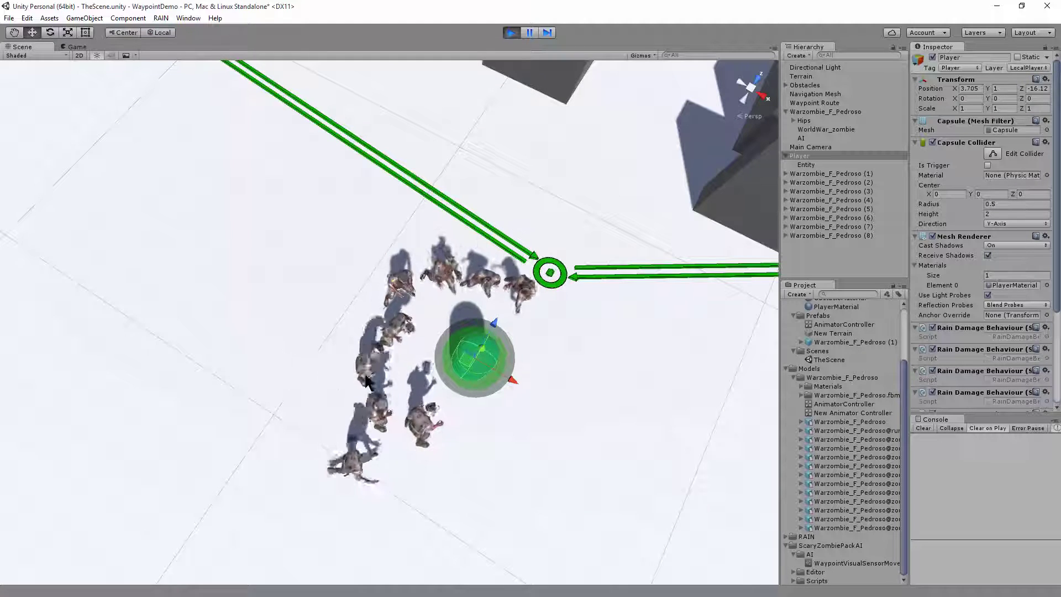
{"action": "middle_click_drag", "start_coordinate": [479, 394], "coordinate": [394, 353]}
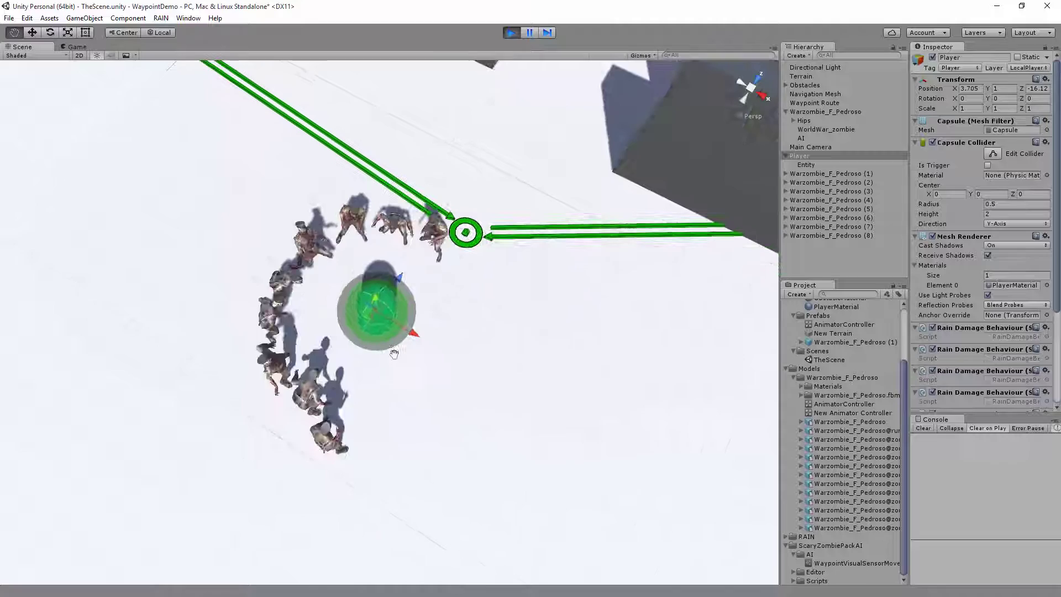
{"action": "left_click_drag", "start_coordinate": [407, 332], "coordinate": [210, 229]}
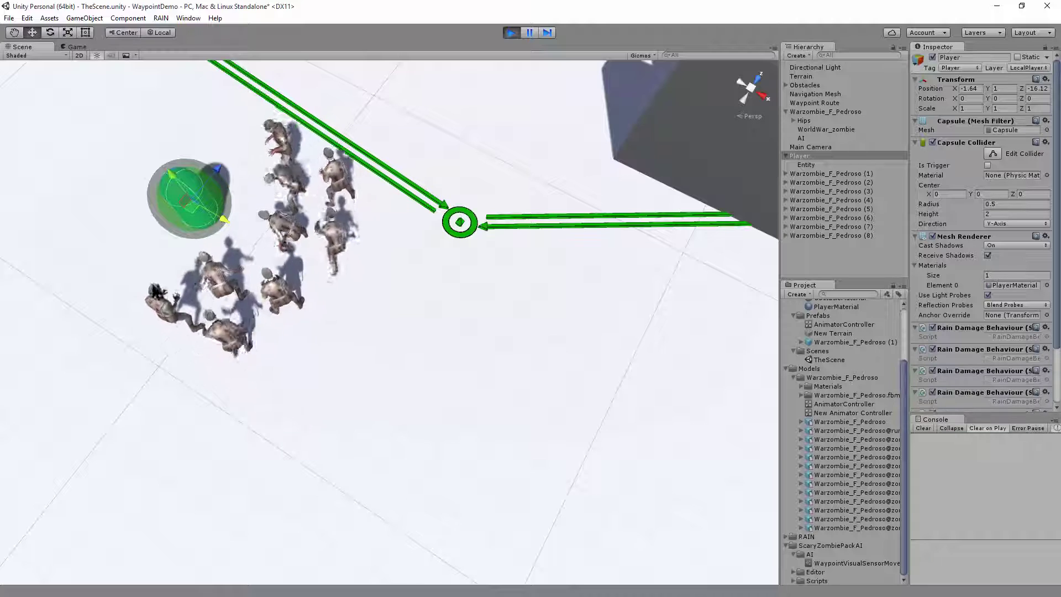
{"action": "scroll", "coordinate": [437, 251], "scroll_direction": "down", "scroll_amount": 3}
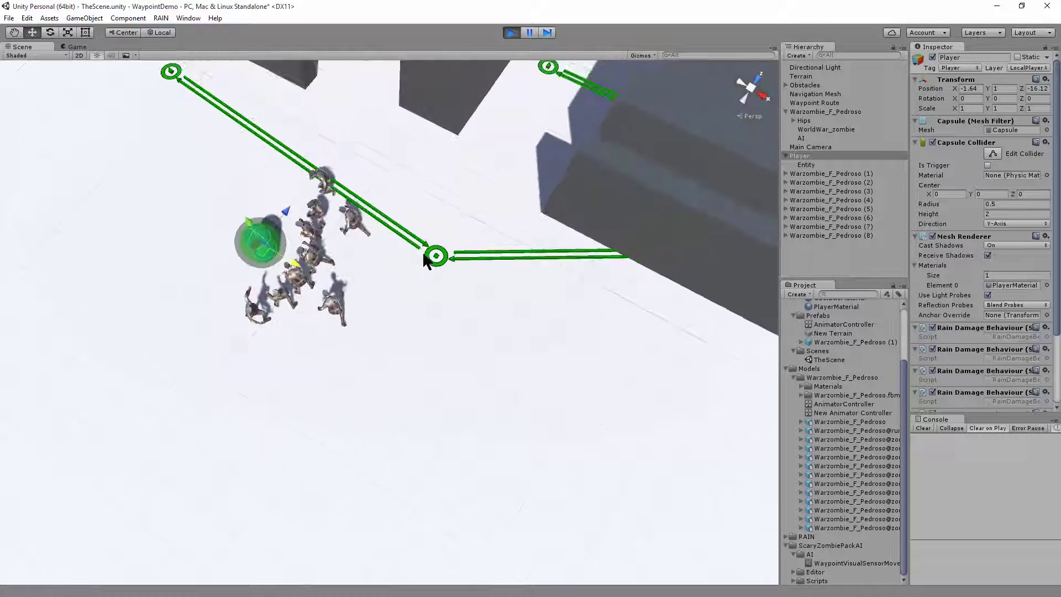
{"action": "scroll", "coordinate": [422, 251], "scroll_direction": "down", "scroll_amount": 5}
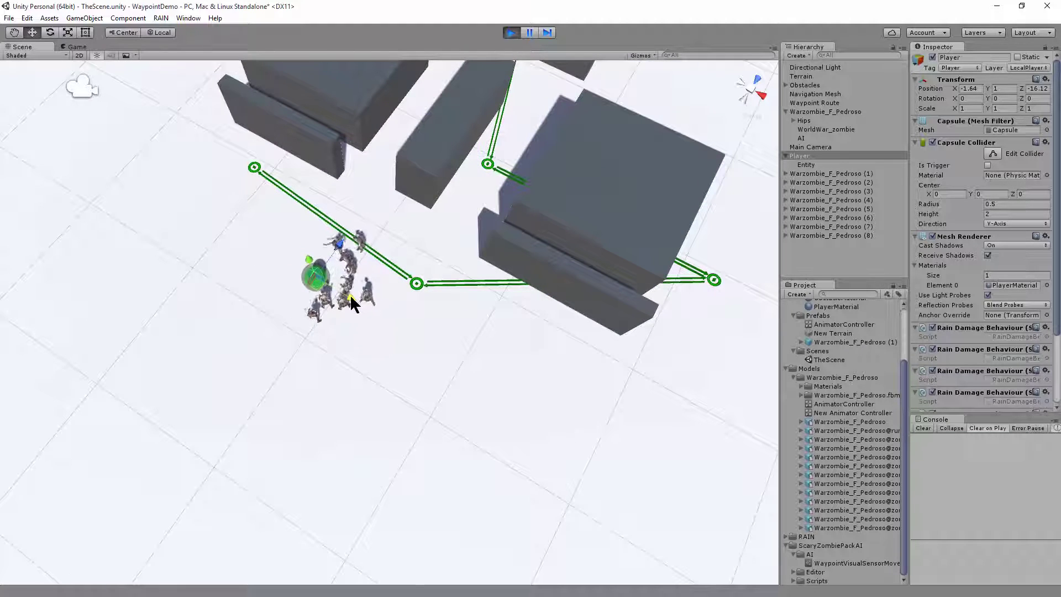
- Lead the Player around the buildings with the zombies following, ending at X 3, Z -18.08
{"action": "left_click_drag", "start_coordinate": [350, 294], "coordinate": [752, 186]}
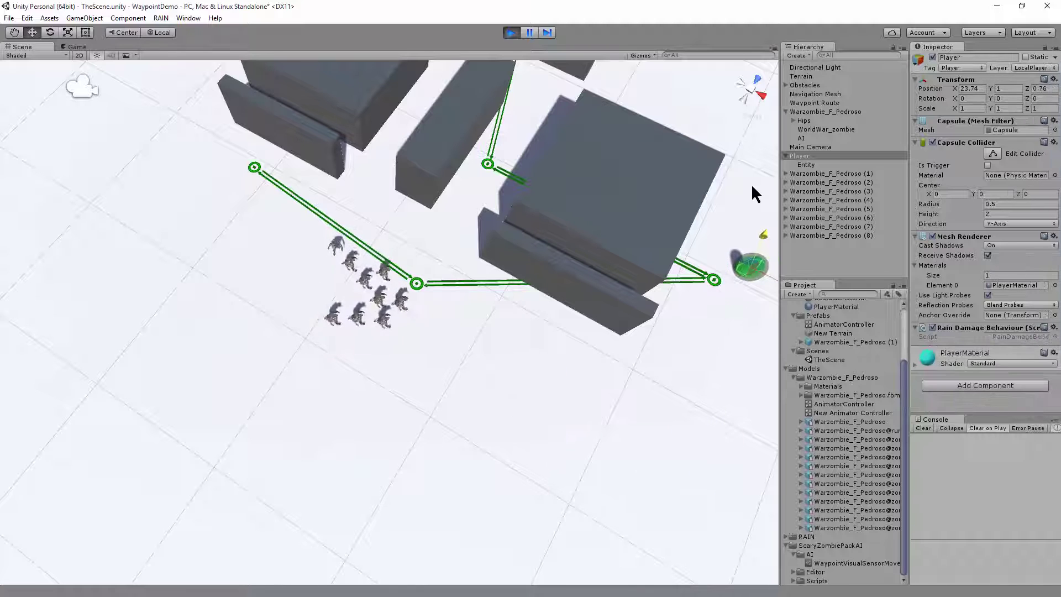
{"action": "middle_click_drag", "start_coordinate": [751, 184], "coordinate": [626, 283]}
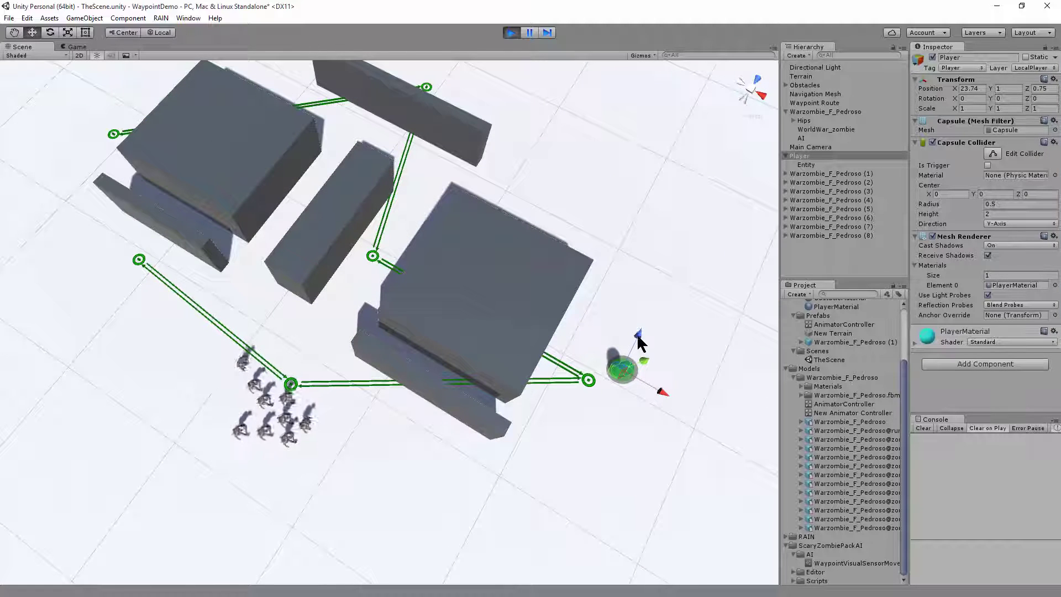
{"action": "left_click_drag", "start_coordinate": [637, 333], "coordinate": [687, 237]}
{"action": "left_click_drag", "start_coordinate": [703, 287], "coordinate": [613, 244]}
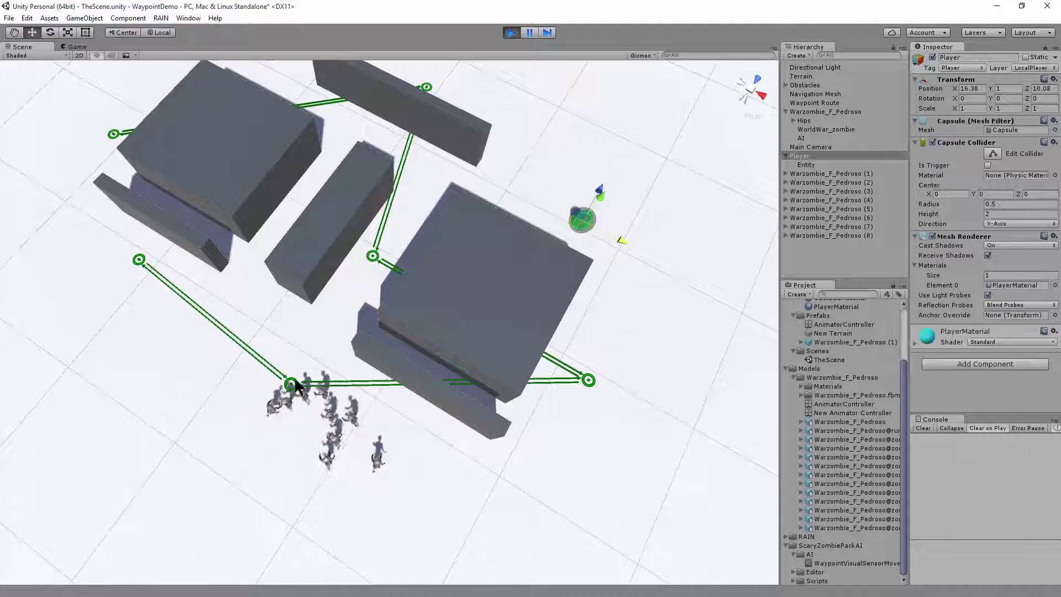
{"action": "left_click_drag", "start_coordinate": [620, 243], "coordinate": [671, 271]}
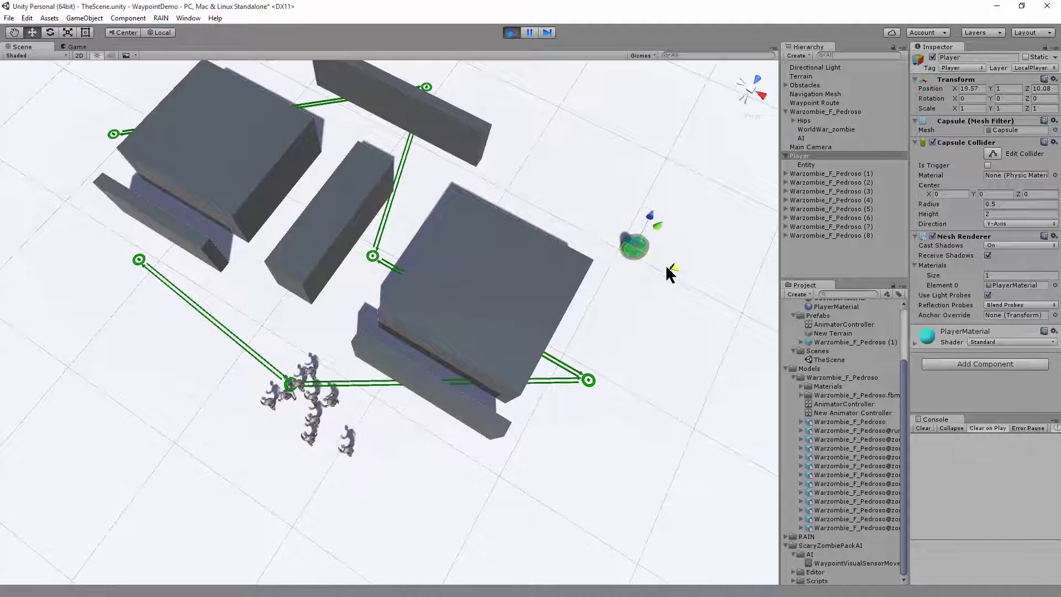
{"action": "left_click_drag", "start_coordinate": [653, 223], "coordinate": [532, 490]}
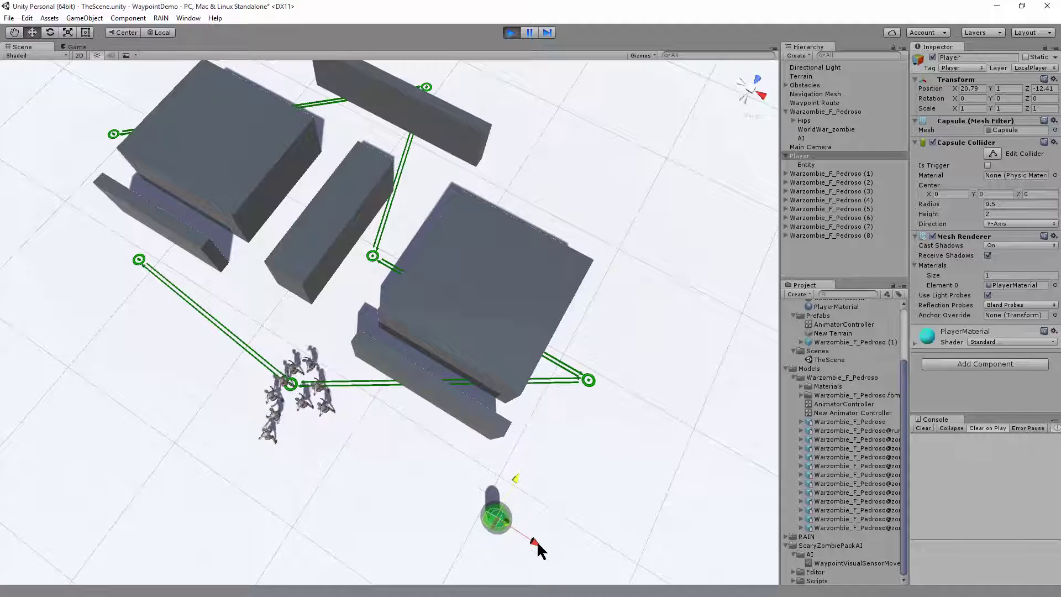
{"action": "left_click_drag", "start_coordinate": [535, 540], "coordinate": [469, 493]}
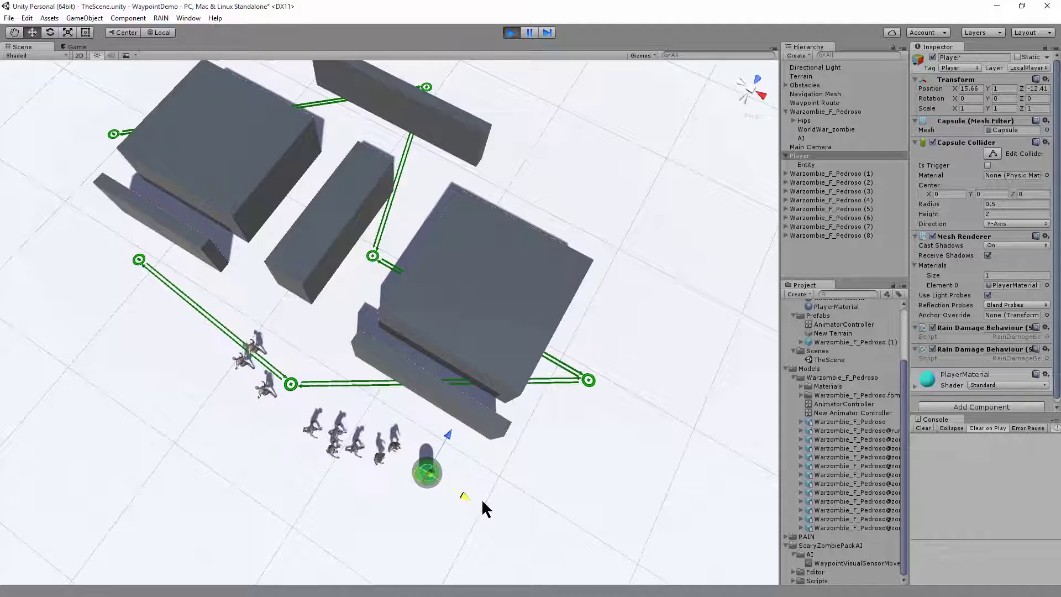
{"action": "left_click_drag", "start_coordinate": [465, 498], "coordinate": [231, 332]}
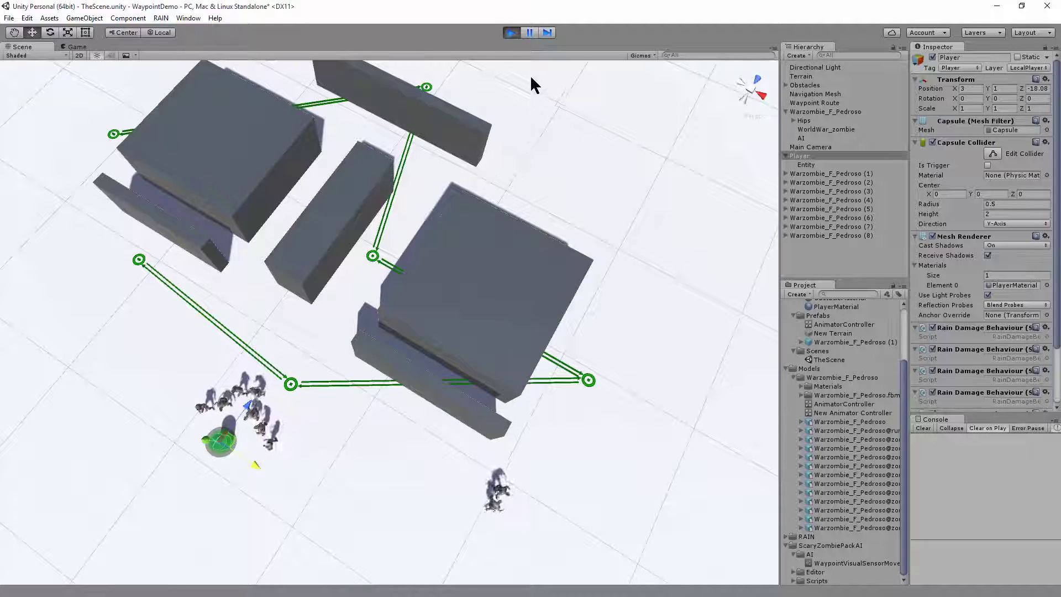
- Stop Play and drag the Warzombie_F_Pedroso model from the Project panel into the Hierarchy
{"action": "left_click", "coordinate": [512, 32]}
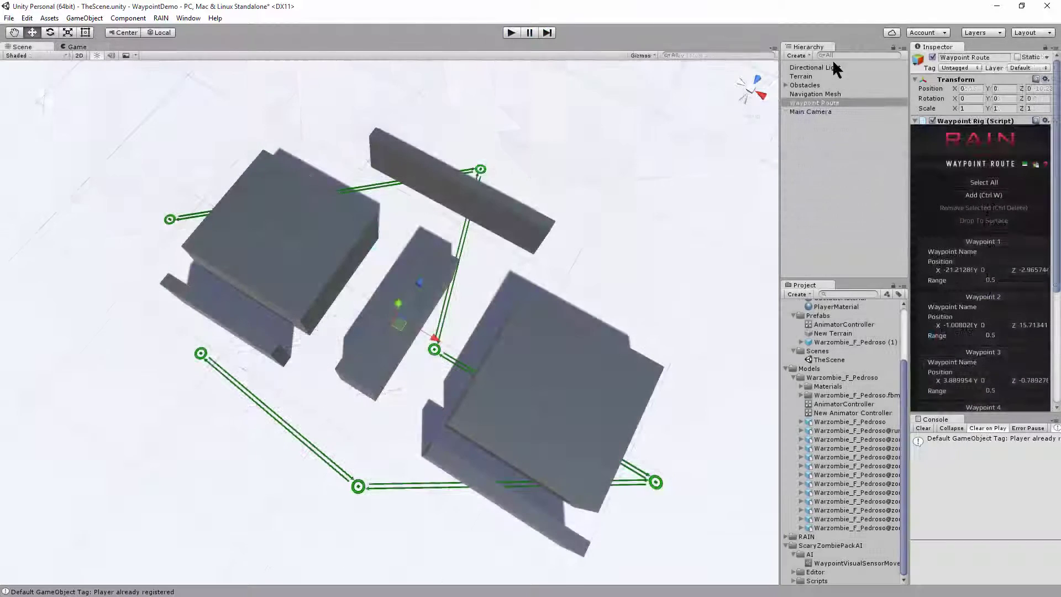
{"action": "left_click", "coordinate": [821, 173]}
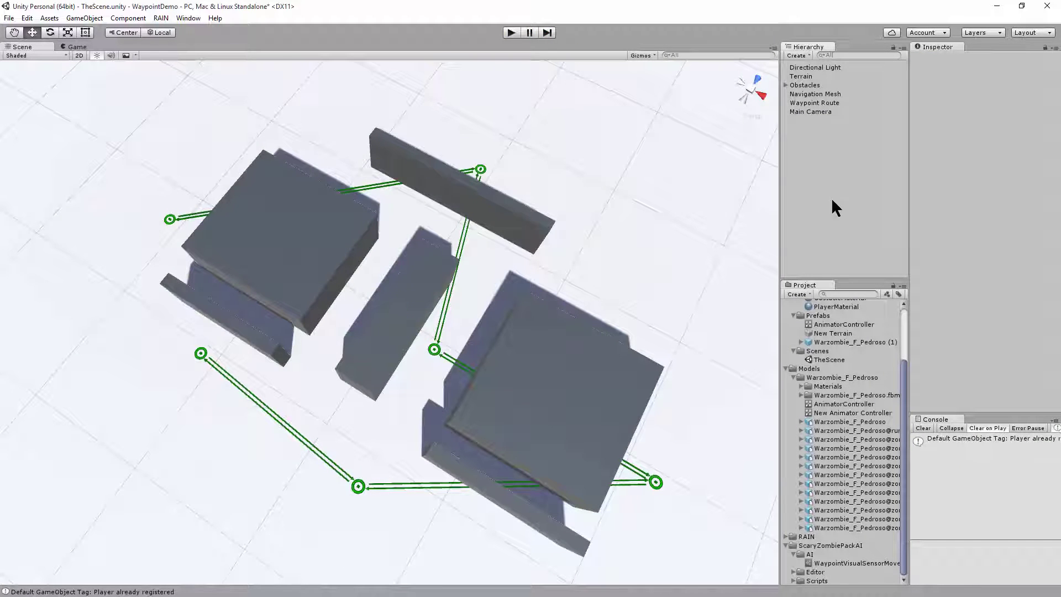
{"action": "left_click", "coordinate": [837, 422]}
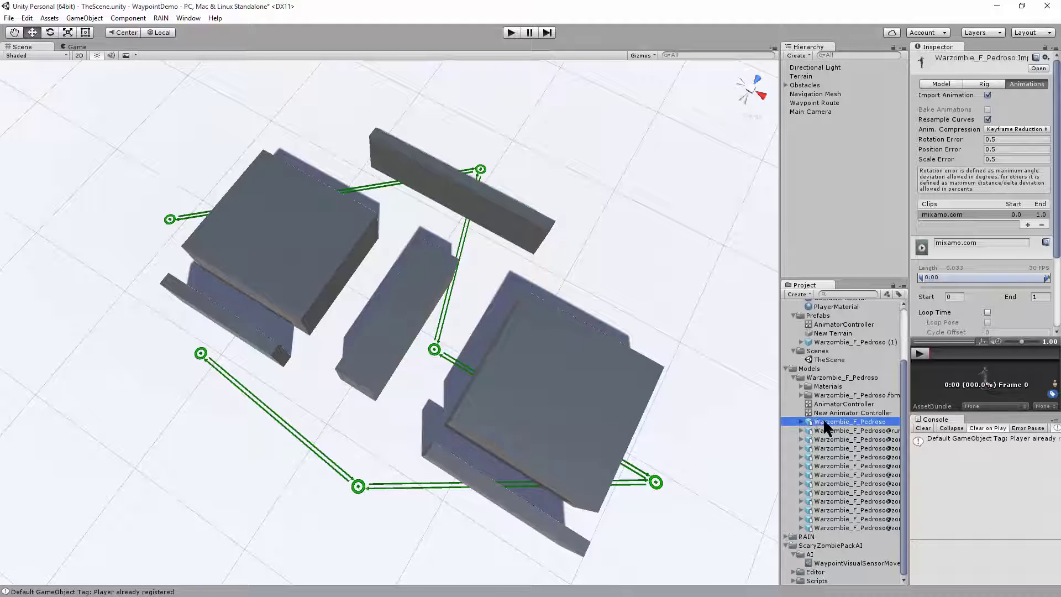
{"action": "left_click_drag", "start_coordinate": [828, 419], "coordinate": [824, 186]}
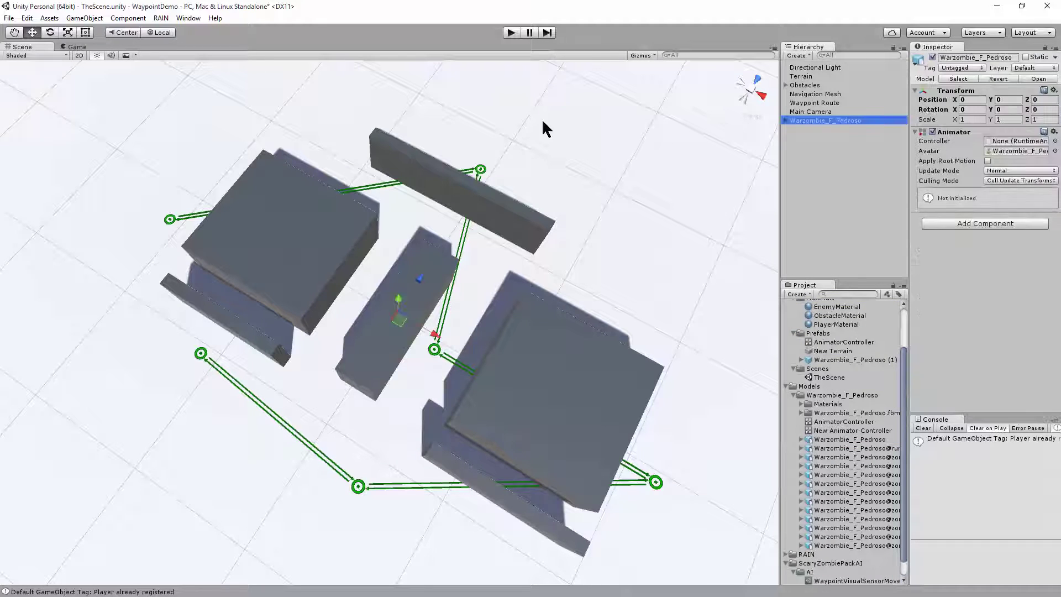
- Apply RAIN > Setup [Enemy] Scary Zombie Pack and confirm overwriting the animator controller
{"action": "left_click", "coordinate": [159, 21]}
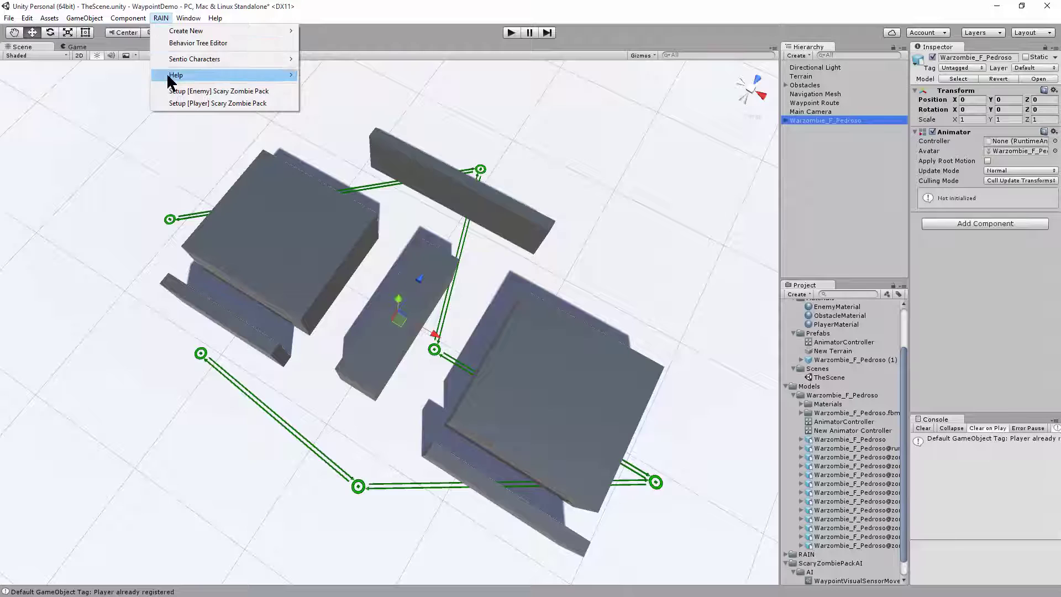
{"action": "left_click", "coordinate": [192, 93]}
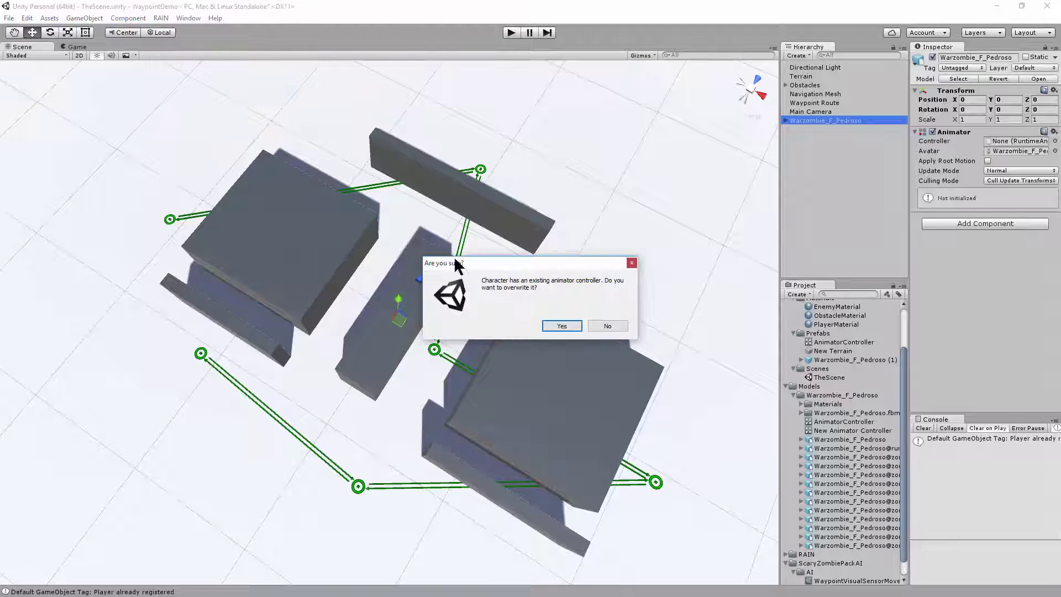
{"action": "left_click", "coordinate": [561, 325]}
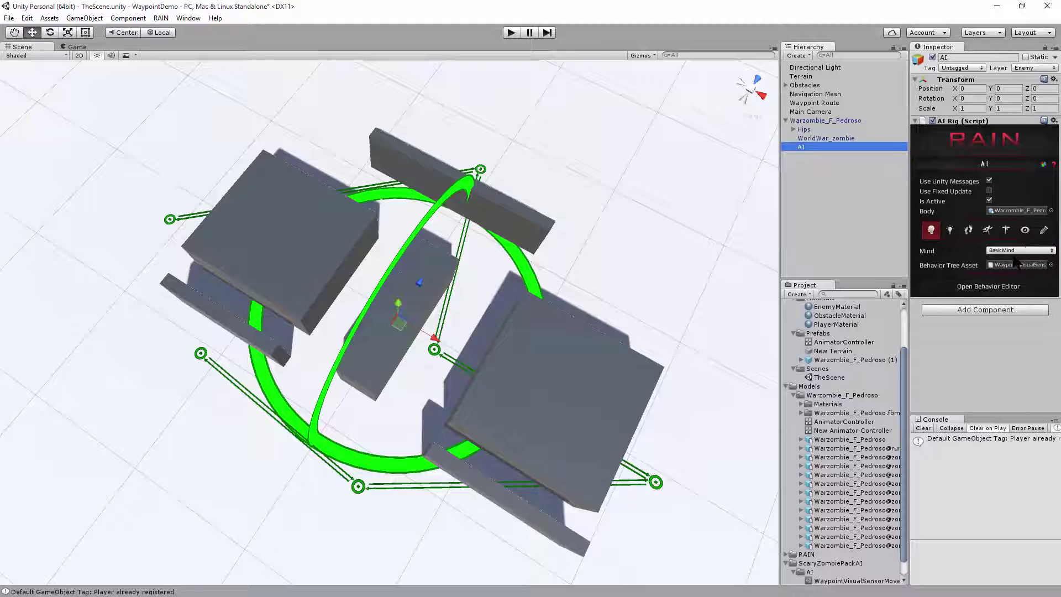
- Check the AI Rig's visual sensor under Senses, then move Warzombie_F_Pedroso along Z to about -18.19
{"action": "left_click", "coordinate": [1026, 230]}
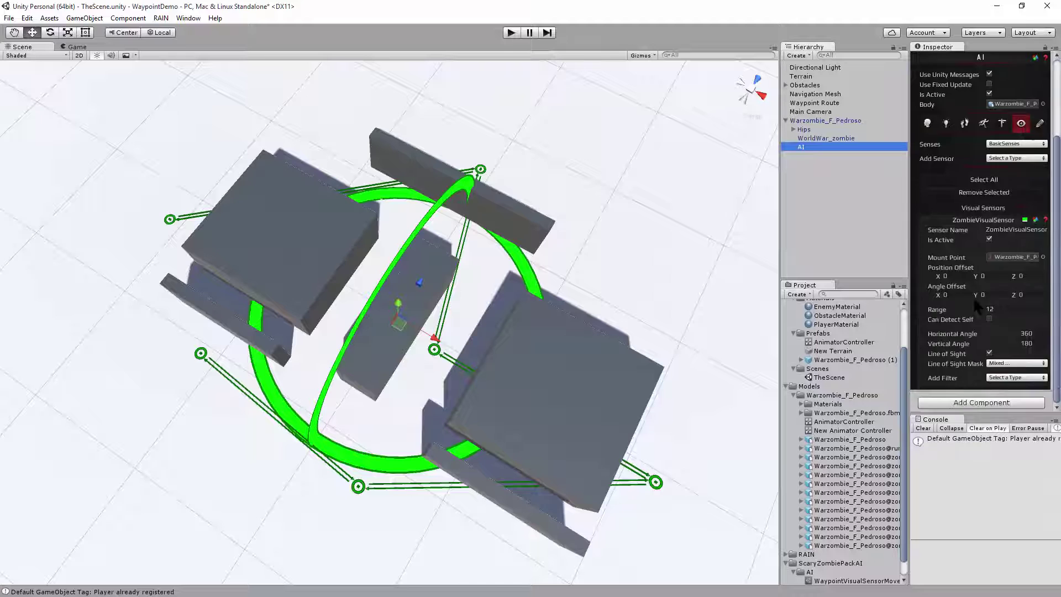
{"action": "left_click_drag", "start_coordinate": [419, 283], "coordinate": [429, 311]}
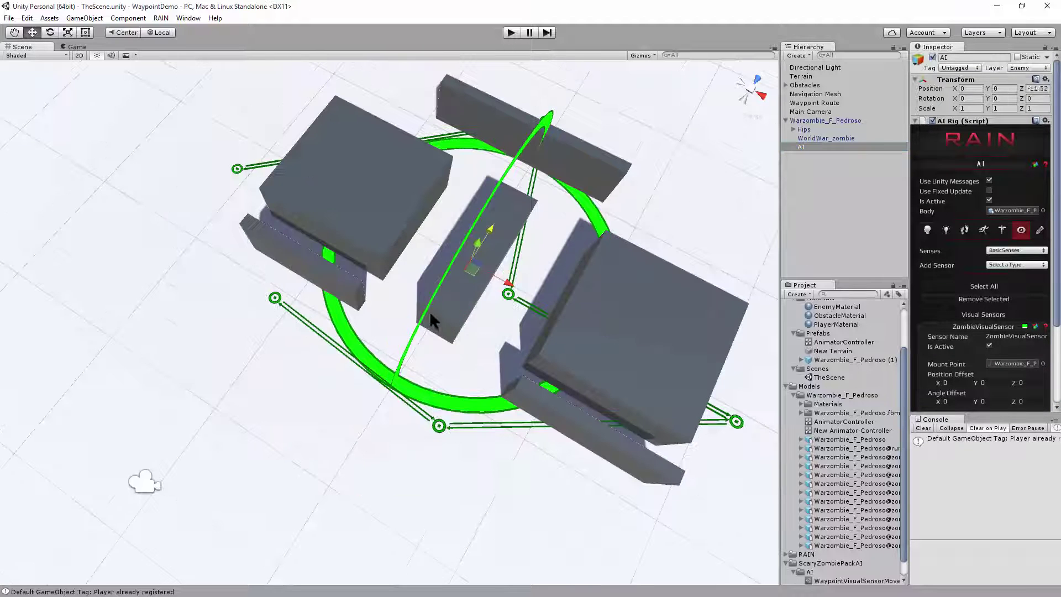
{"action": "left_click", "coordinate": [831, 118]}
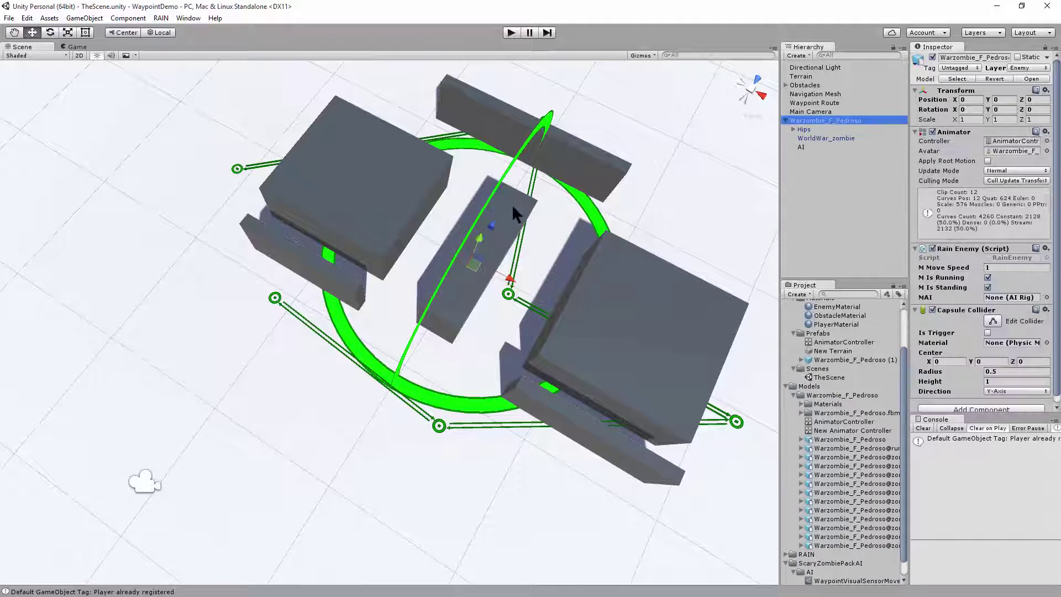
{"action": "left_click_drag", "start_coordinate": [493, 225], "coordinate": [335, 375]}
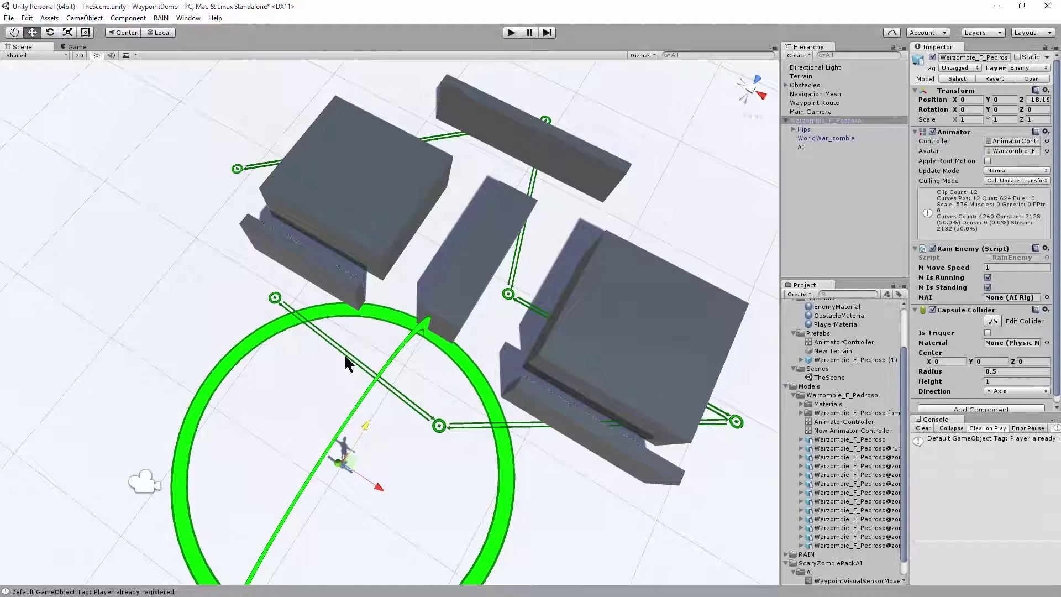
- Play the scene and watch Warzombie_F_Pedroso walk its patrol in the Scene view
{"action": "left_click", "coordinate": [511, 33]}
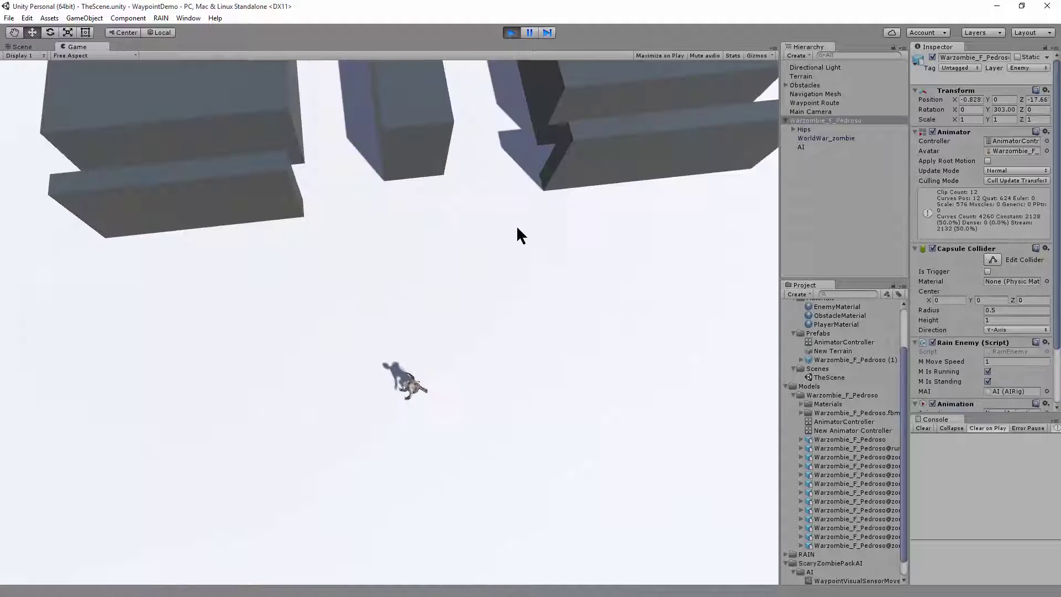
{"action": "left_click", "coordinate": [39, 47]}
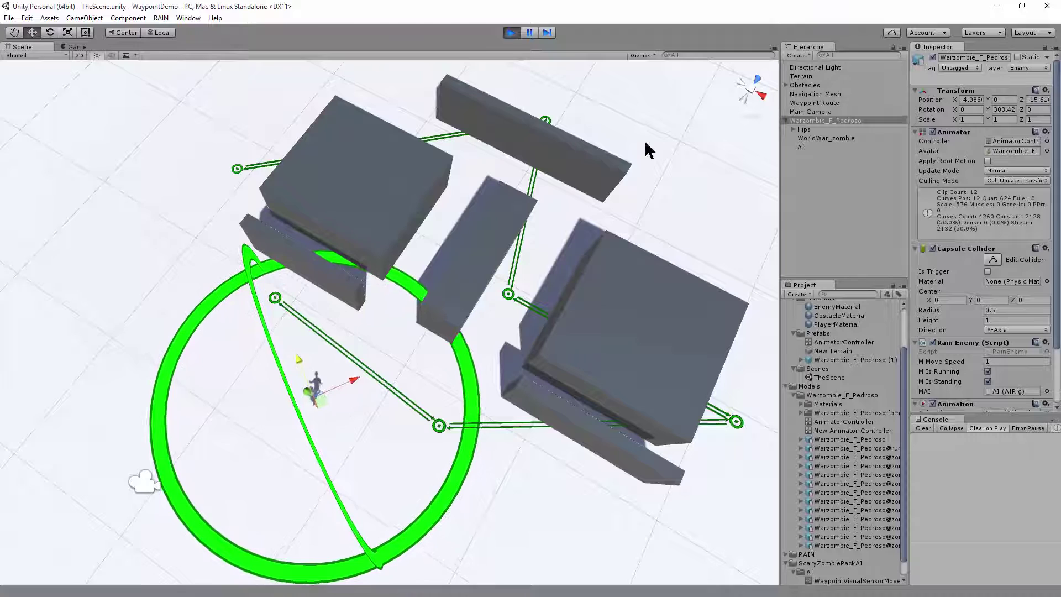
- Stop Play and create a 3D capsule with Position Y set to 1
{"action": "left_click", "coordinate": [509, 32]}
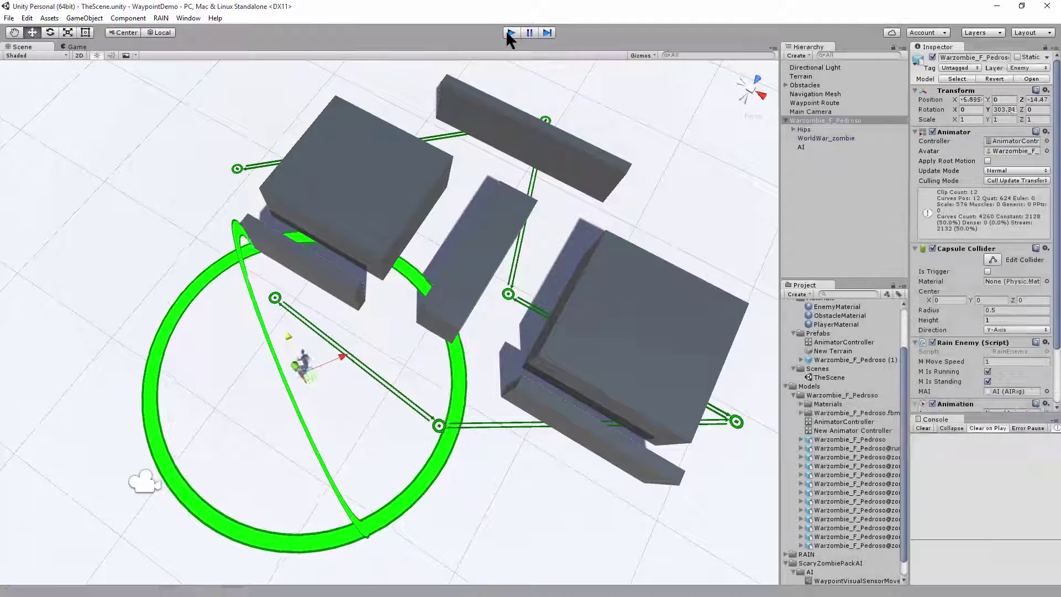
{"action": "left_click", "coordinate": [84, 19]}
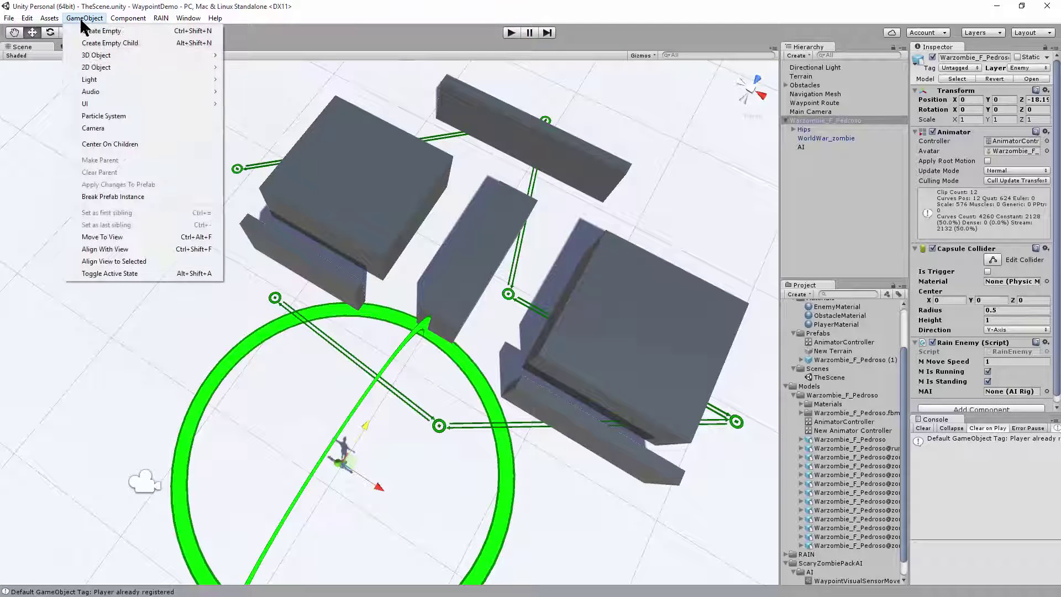
{"action": "mouse_move", "coordinate": [130, 60]}
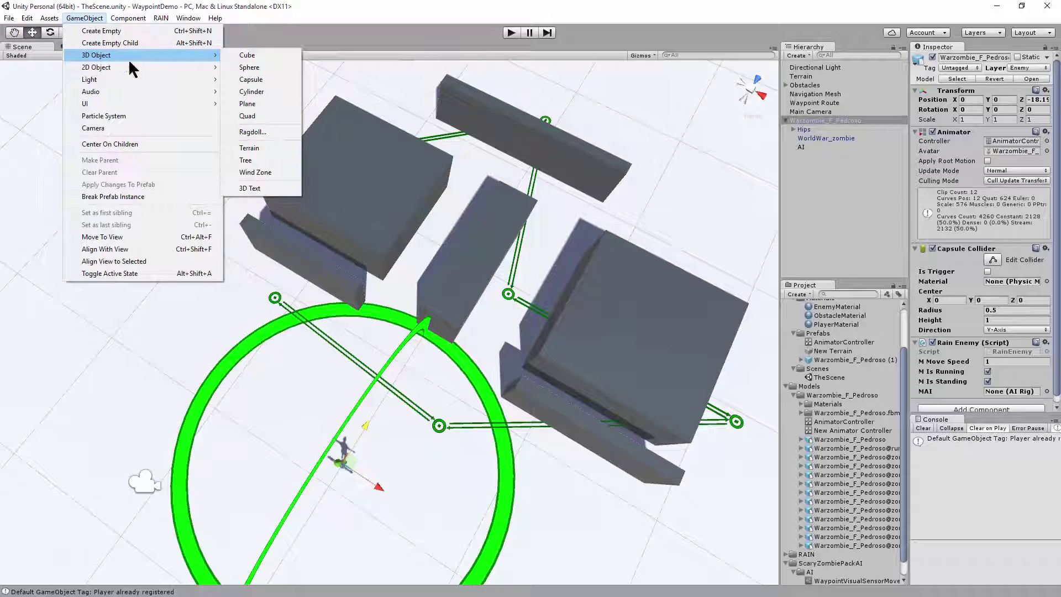
{"action": "left_click", "coordinate": [273, 87]}
{"action": "left_click", "coordinate": [1004, 88]}
{"action": "type", "text": "1"}
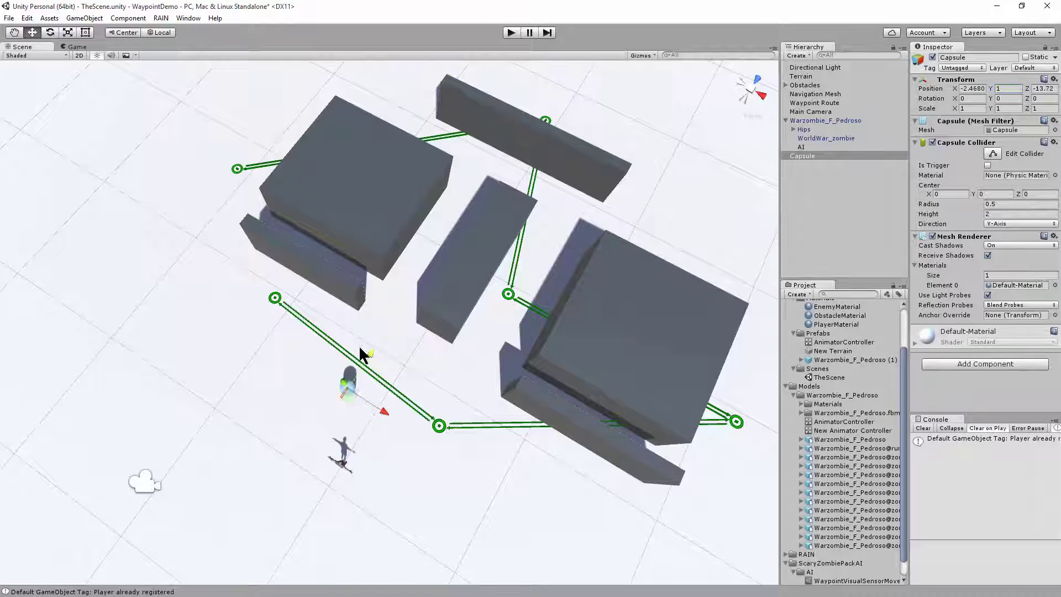
- Assign the red EnemyMaterial to the capsule and rename it Player
{"action": "left_click", "coordinate": [1053, 285]}
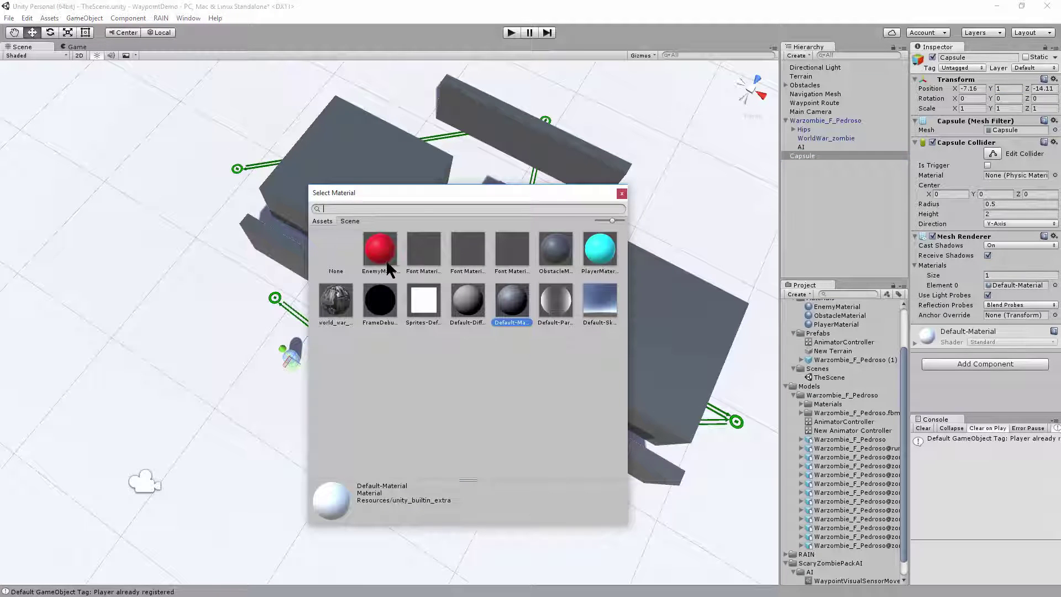
{"action": "double_click", "coordinate": [380, 250]}
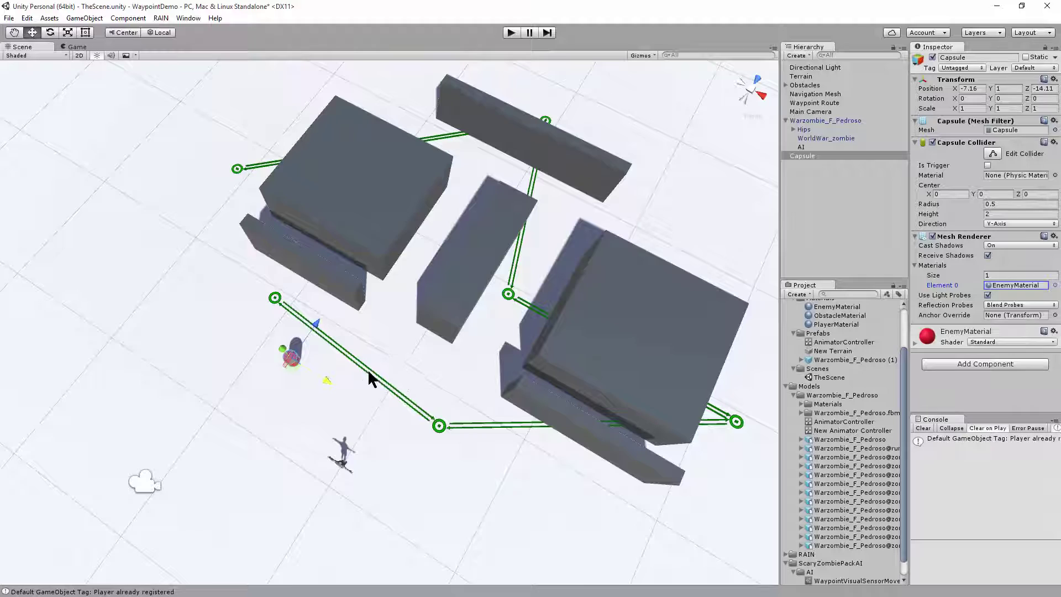
{"action": "left_click", "coordinate": [809, 155]}
{"action": "type", "text": "Play"}
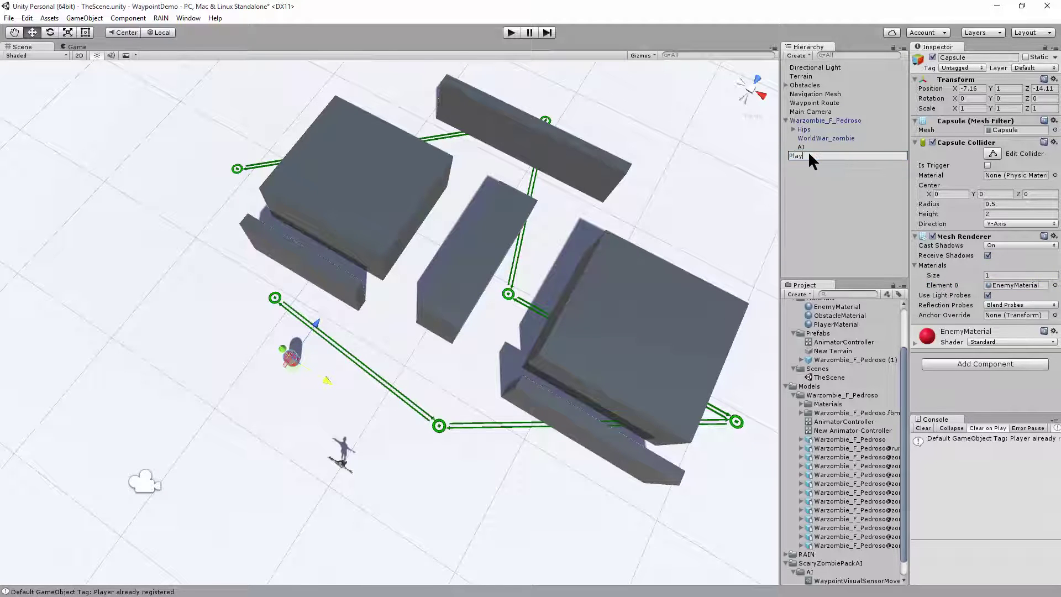
{"action": "type", "text": "er"}
{"action": "key", "text": "Return"}
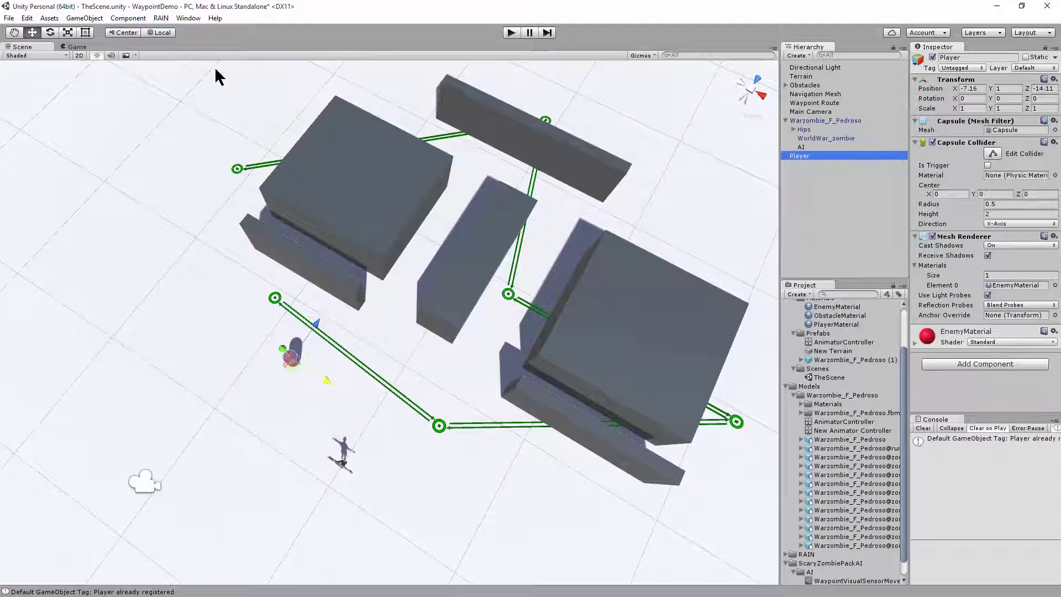
- Apply RAIN > Setup [Player] Scary Zombie Pack to the Player capsule
{"action": "left_click", "coordinate": [163, 20]}
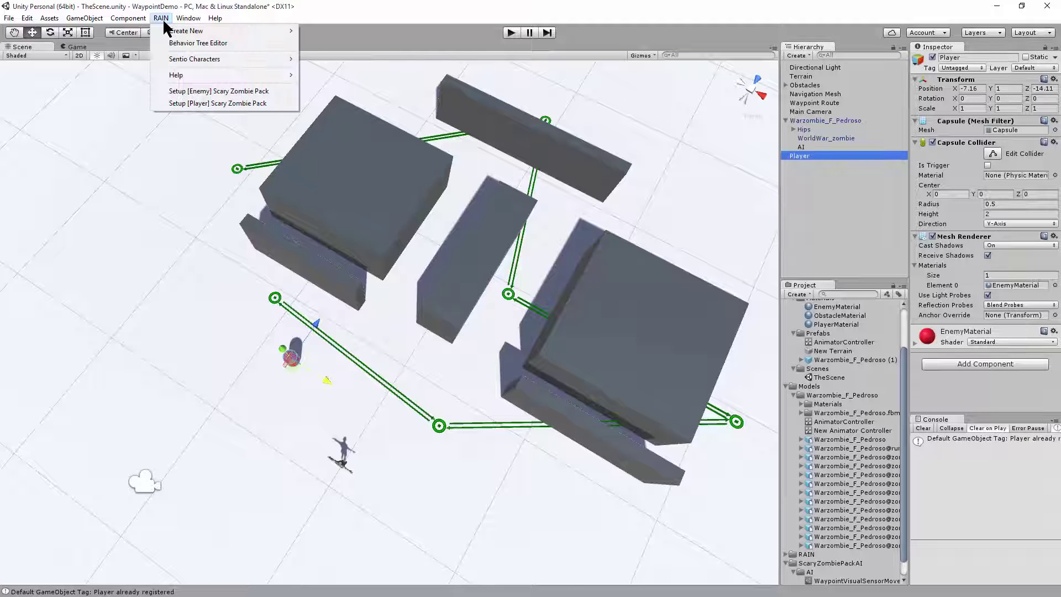
{"action": "left_click", "coordinate": [206, 104]}
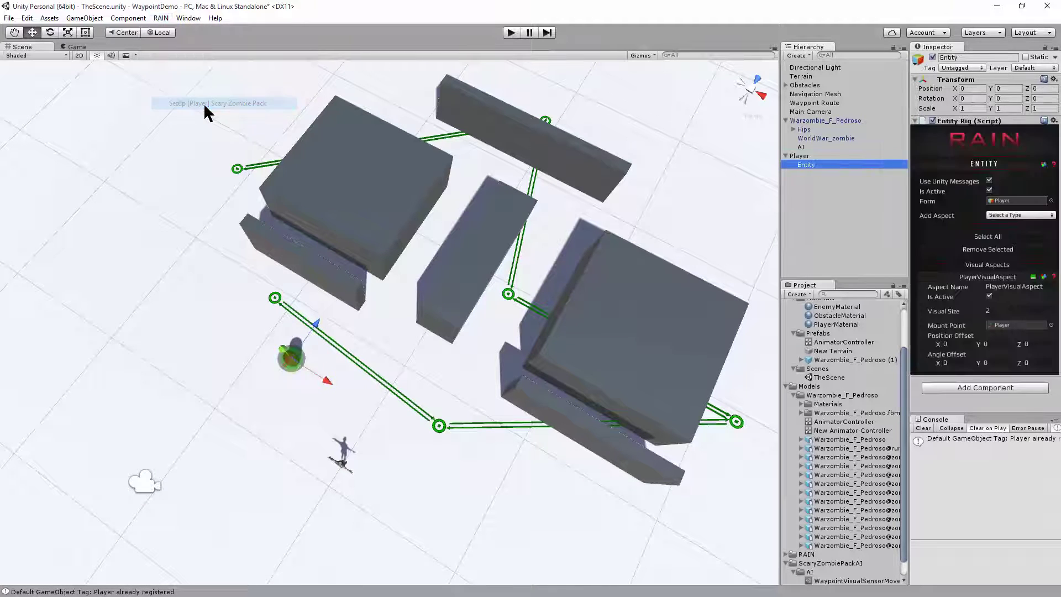
- Play the scene and move the Player along Z and X to X 1.29, Z -18.51
{"action": "left_click", "coordinate": [510, 33]}
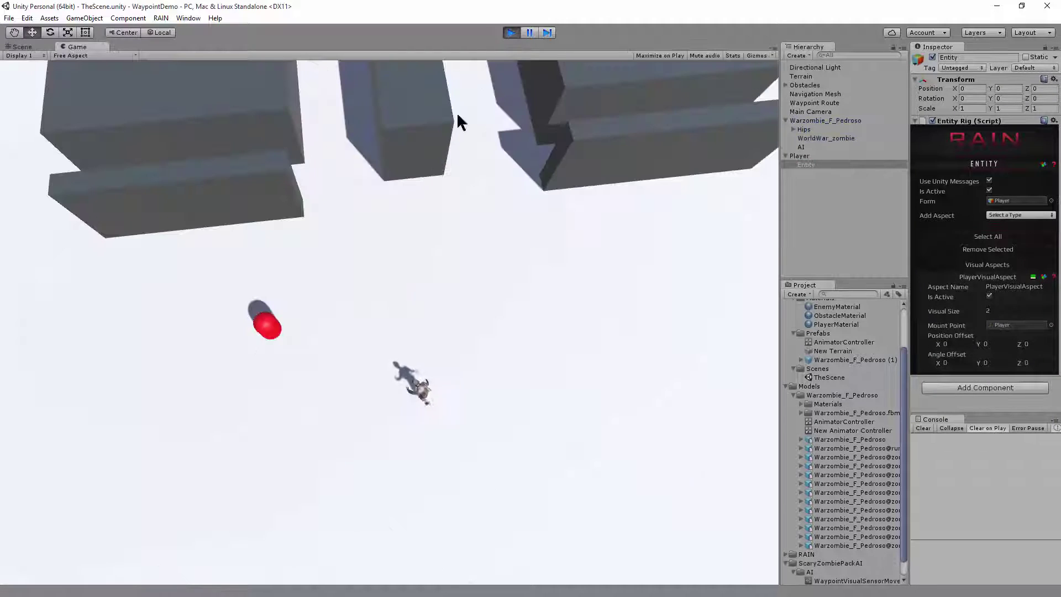
{"action": "left_click", "coordinate": [24, 49]}
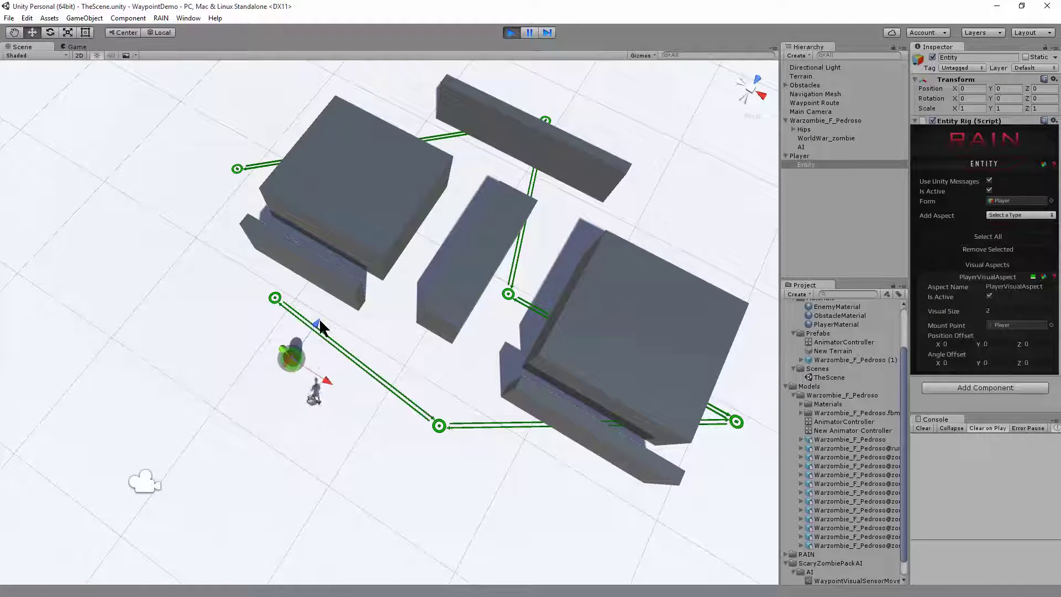
{"action": "scroll", "coordinate": [312, 393], "scroll_direction": "up", "scroll_amount": 10}
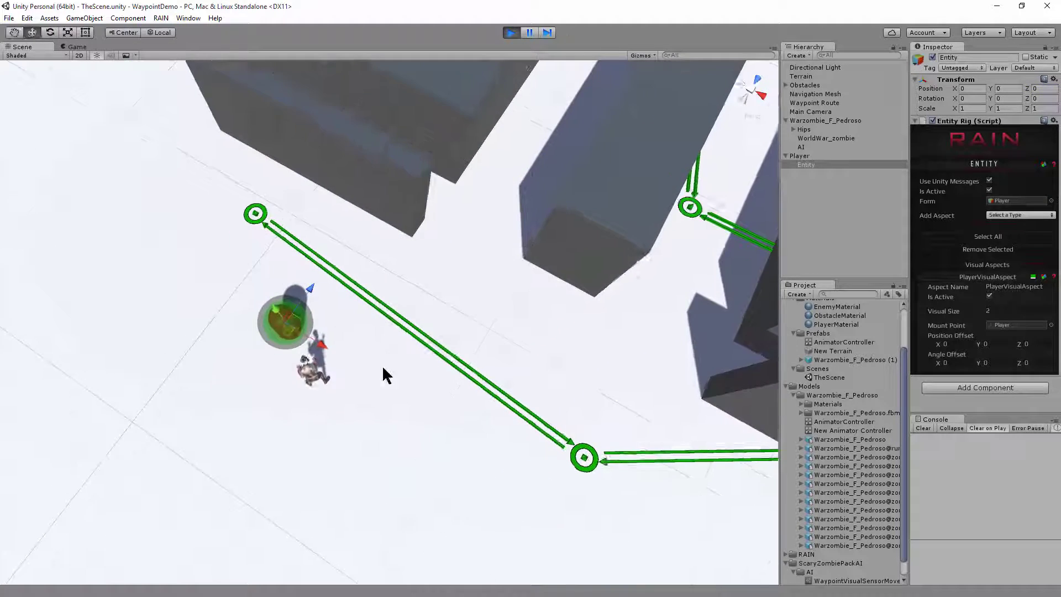
{"action": "scroll", "coordinate": [383, 365], "scroll_direction": "up", "scroll_amount": 8}
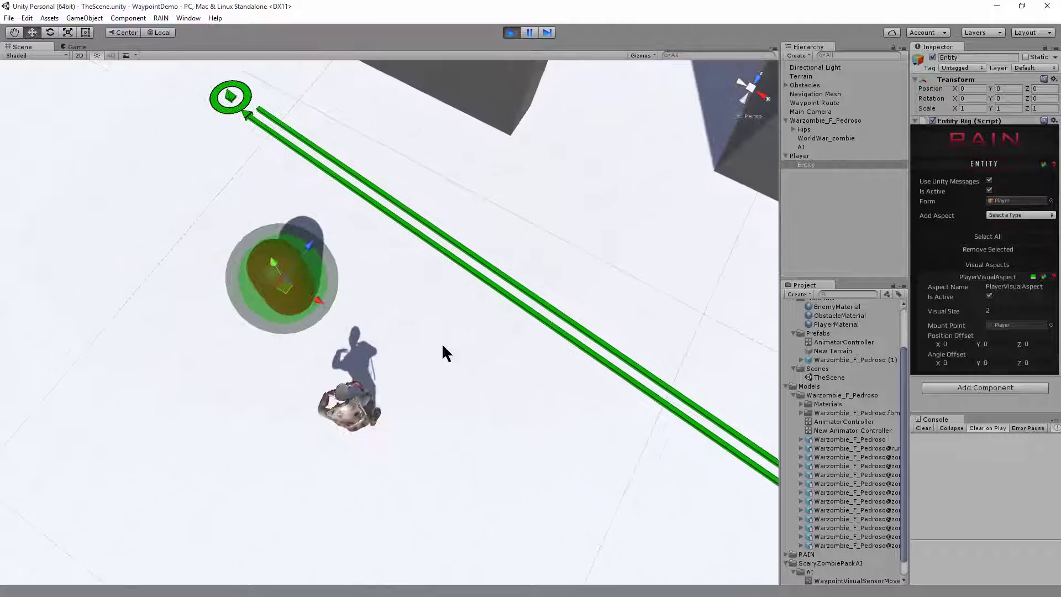
{"action": "scroll", "coordinate": [442, 359], "scroll_direction": "down", "scroll_amount": 10}
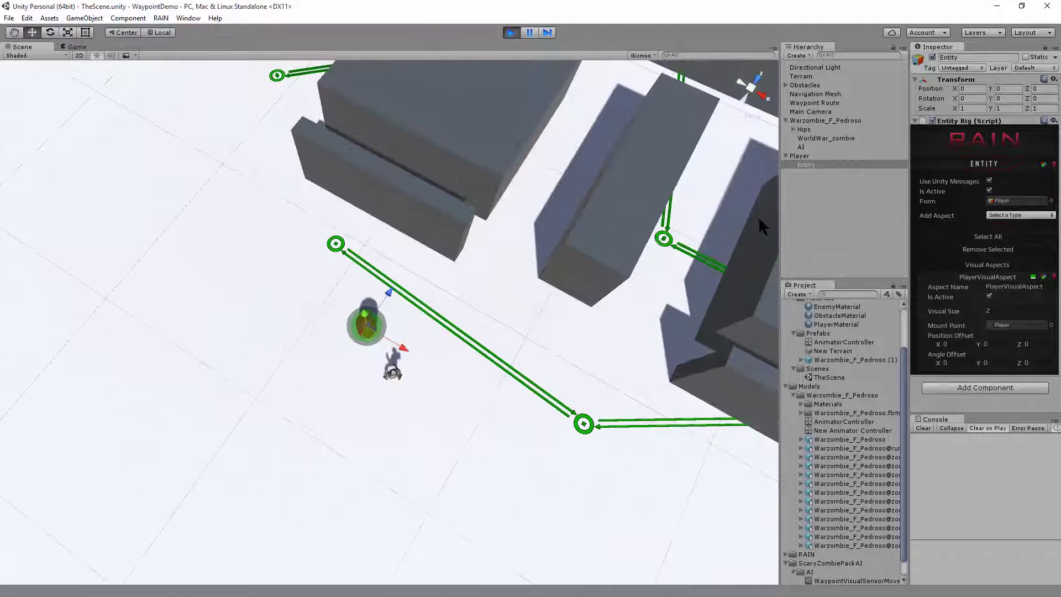
{"action": "left_click", "coordinate": [807, 157]}
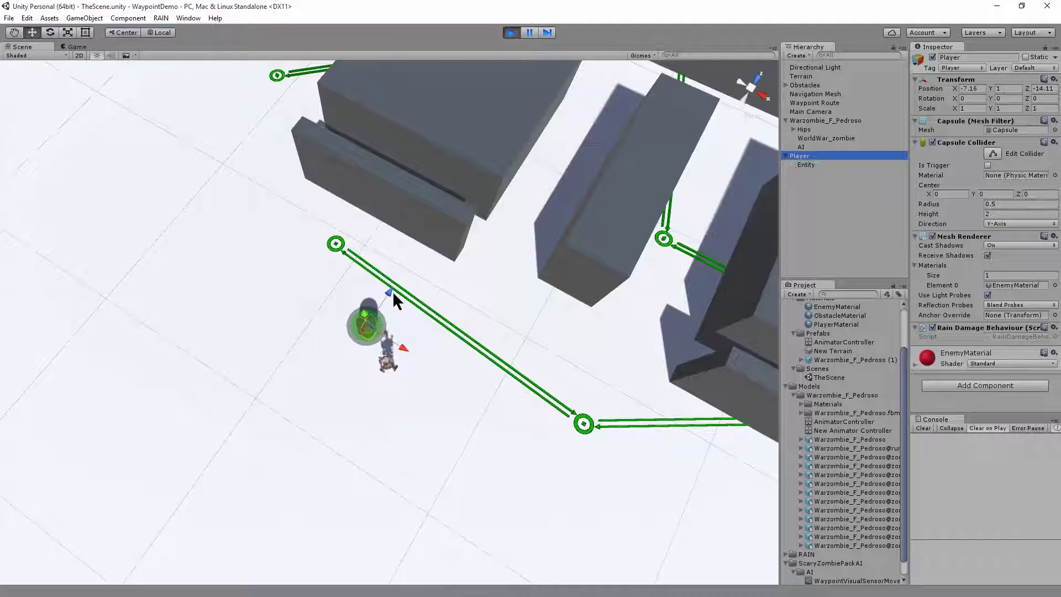
{"action": "left_click_drag", "start_coordinate": [393, 293], "coordinate": [334, 363]}
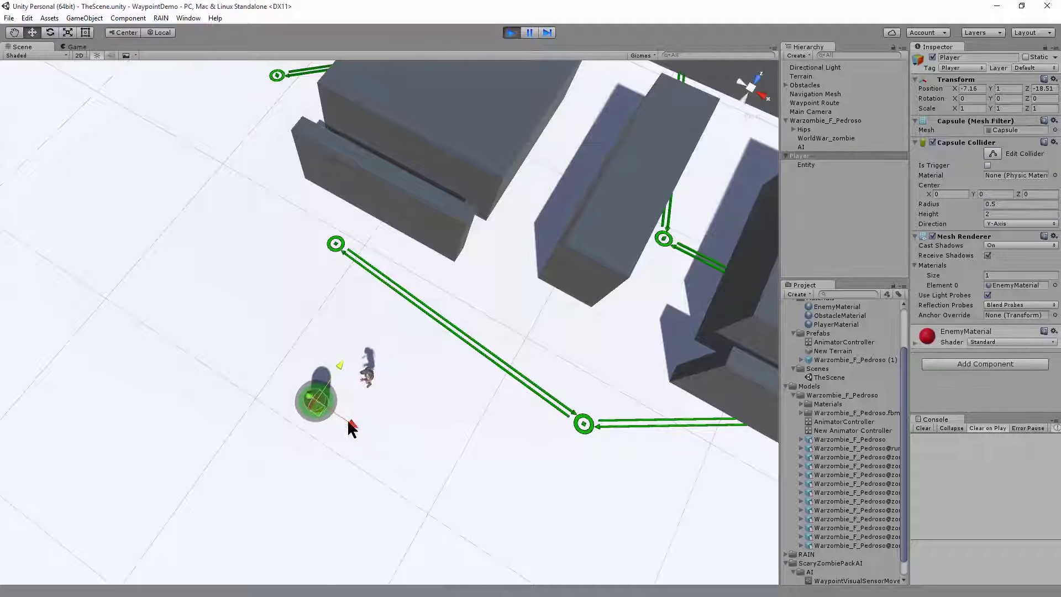
{"action": "left_click_drag", "start_coordinate": [352, 427], "coordinate": [503, 495]}
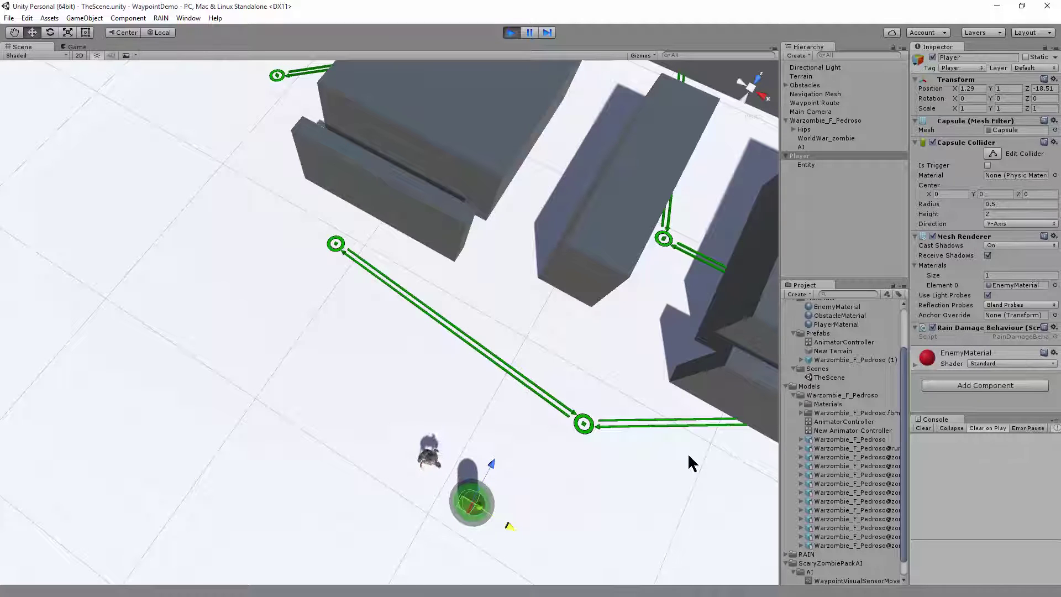
- Stop Play, duplicate Warzombie_F_Pedroso with Ctrl+D, spread the copies along X, and save
{"action": "left_click", "coordinate": [510, 32]}
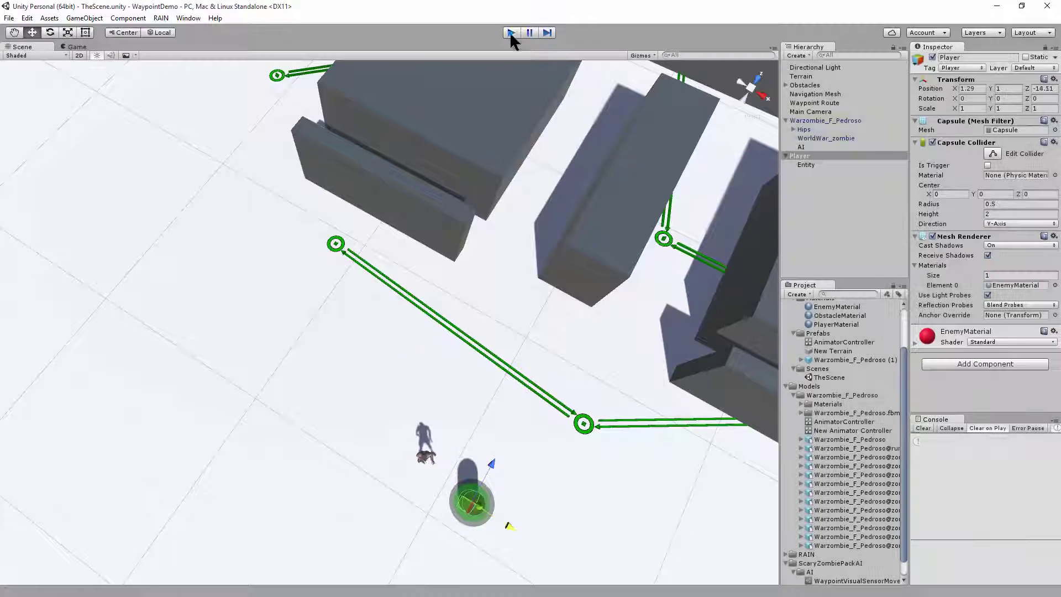
{"action": "left_click", "coordinate": [820, 119]}
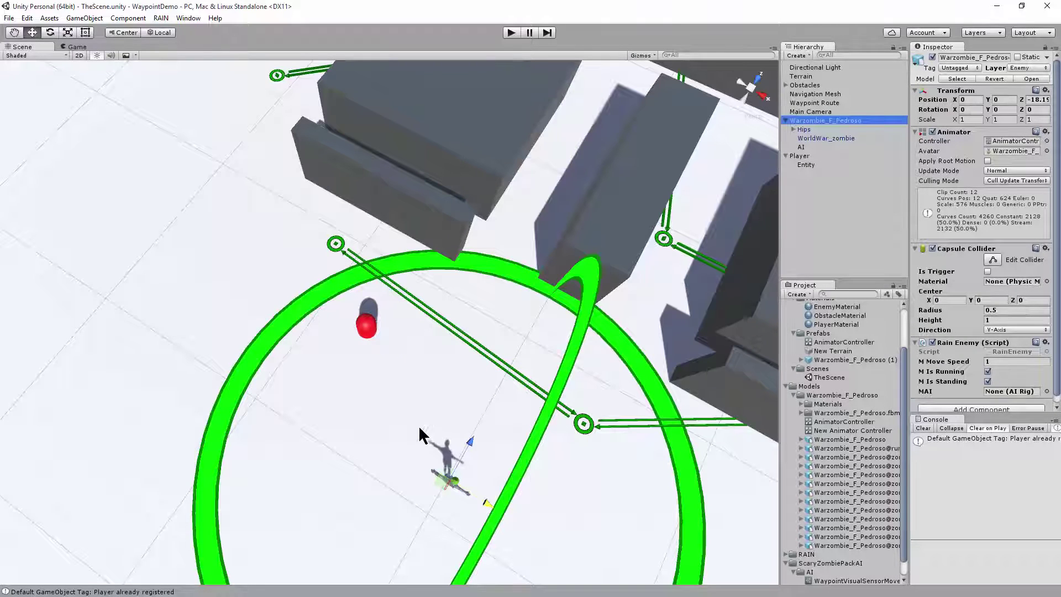
{"action": "key", "text": "f"}
{"action": "key", "text": "ctrl+d"}
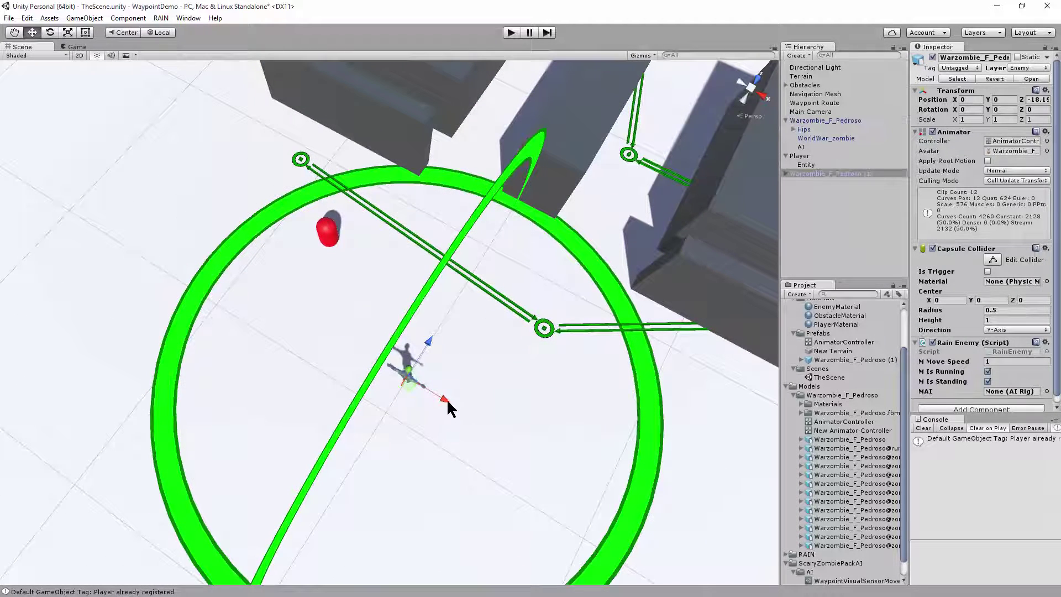
{"action": "left_click_drag", "start_coordinate": [446, 400], "coordinate": [413, 440]}
{"action": "key", "text": "ctrl+d"}
{"action": "key", "text": "ctrl+d"}
{"action": "key", "text": "ctrl+d"}
{"action": "key", "text": "ctrl+d"}
{"action": "key", "text": "ctrl+d"}
{"action": "key", "text": "ctrl+d"}
{"action": "key", "text": "ctrl+d"}
{"action": "key", "text": "ctrl+d"}
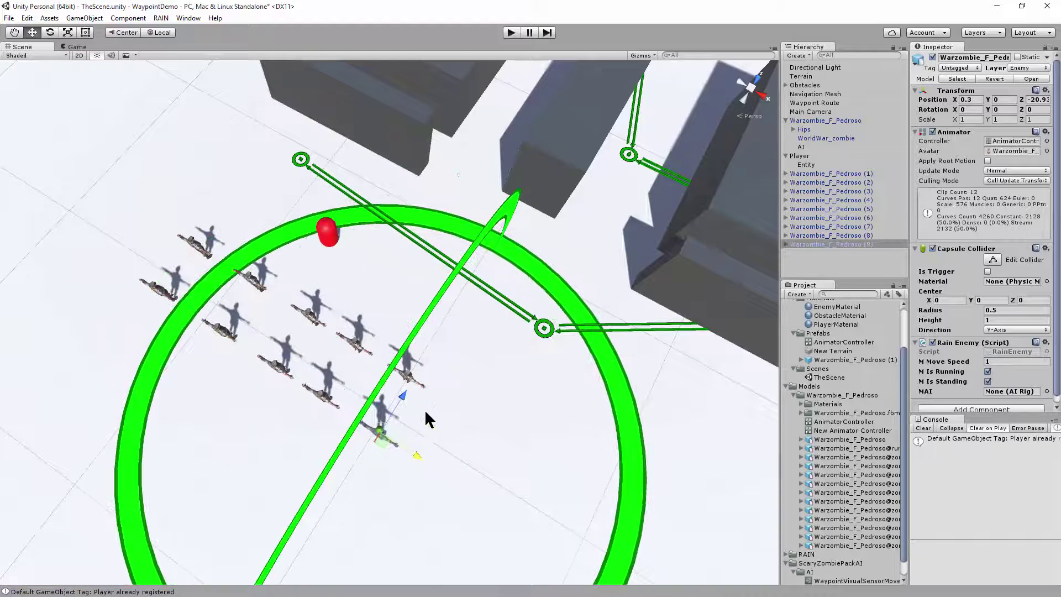
{"action": "key", "text": "ctrl+s"}
- Play the scene with the Player capsule selected and drag it past the zombie group
{"action": "left_click", "coordinate": [800, 156]}
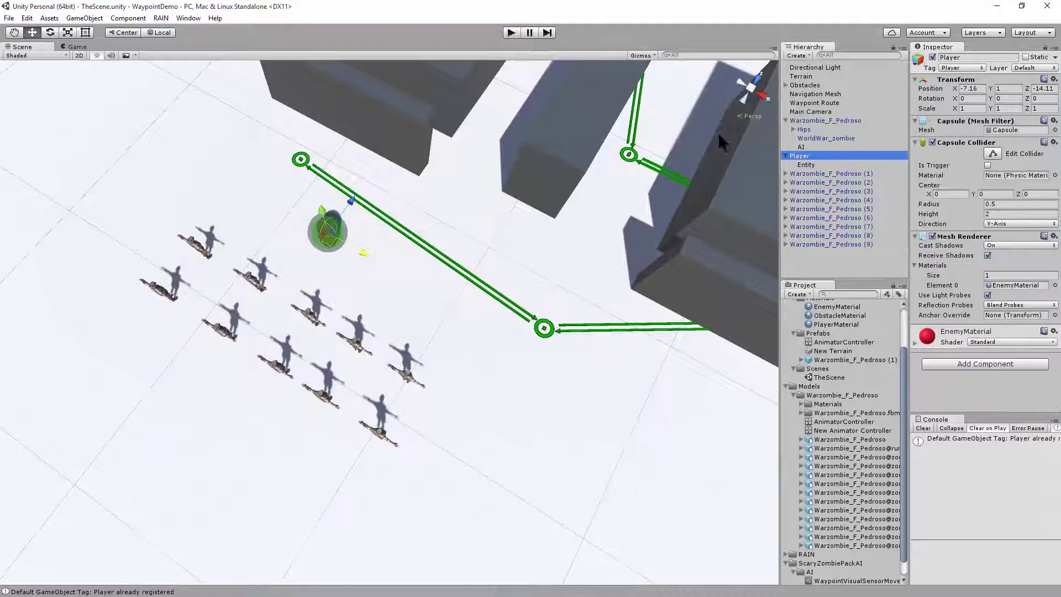
{"action": "left_click", "coordinate": [511, 29]}
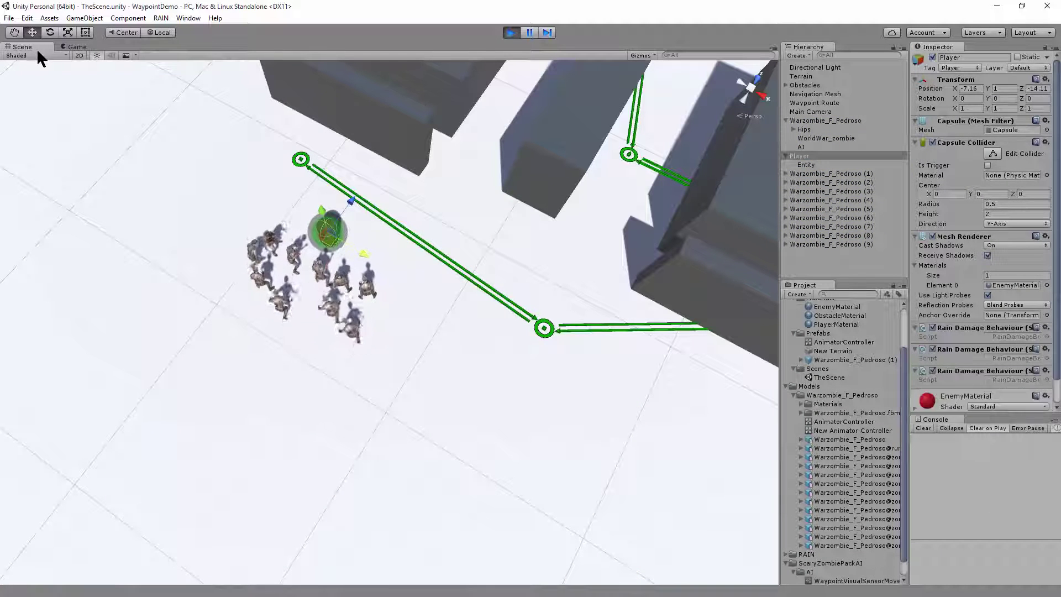
{"action": "left_click_drag", "start_coordinate": [354, 238], "coordinate": [685, 362]}
- Lead the Player capsule to the far right side, ending near X 23.32, Z 0.82
{"action": "scroll", "coordinate": [491, 416], "scroll_direction": "down", "scroll_amount": 5}
{"action": "middle_click_drag", "start_coordinate": [727, 429], "coordinate": [614, 447]}
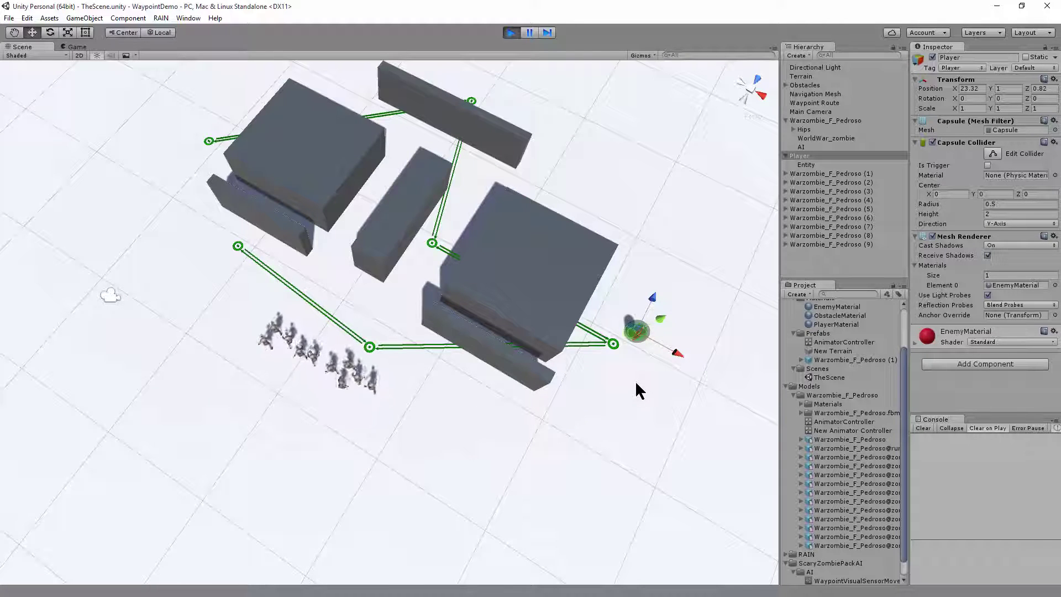
{"action": "scroll", "coordinate": [348, 399], "scroll_direction": "up", "scroll_amount": 2}
{"action": "scroll", "coordinate": [348, 399], "scroll_direction": "up", "scroll_amount": 3}
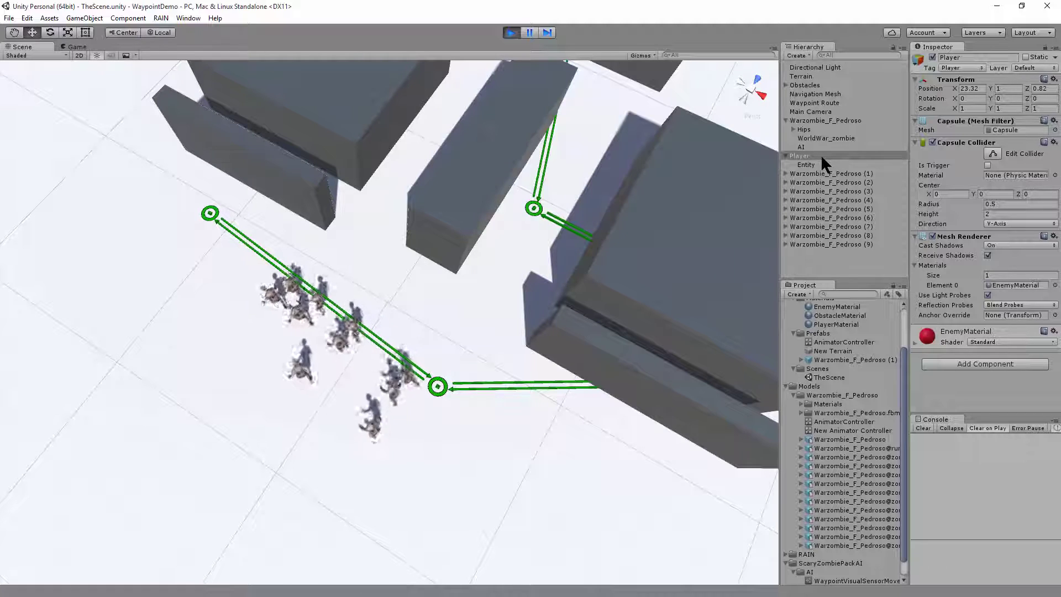
- Select Warzombie_F_Pedroso (1) and view the running game through the game camera
{"action": "left_click", "coordinate": [848, 173]}
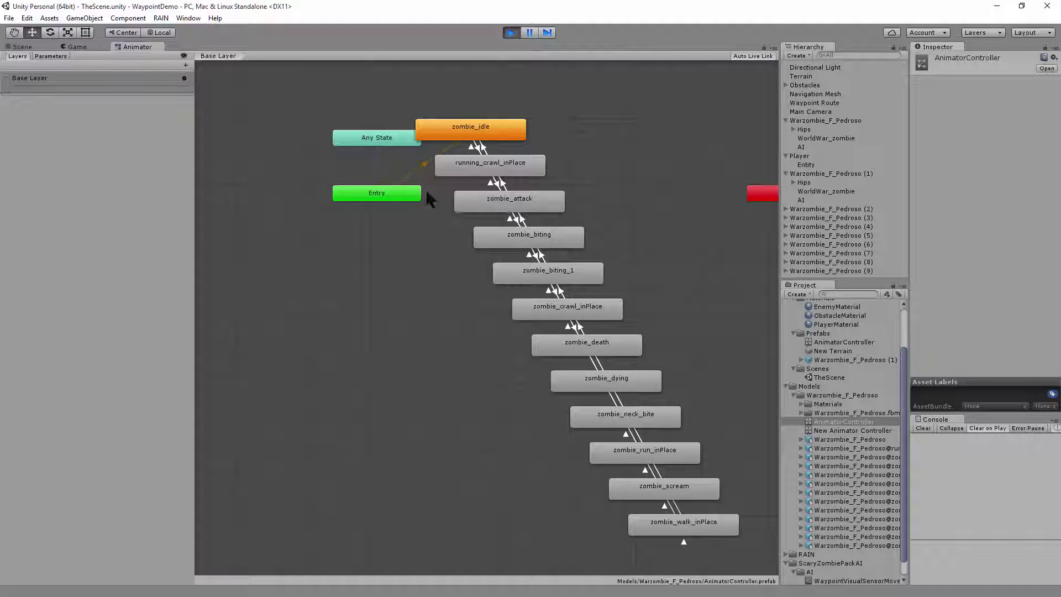
{"action": "left_click", "coordinate": [74, 46]}
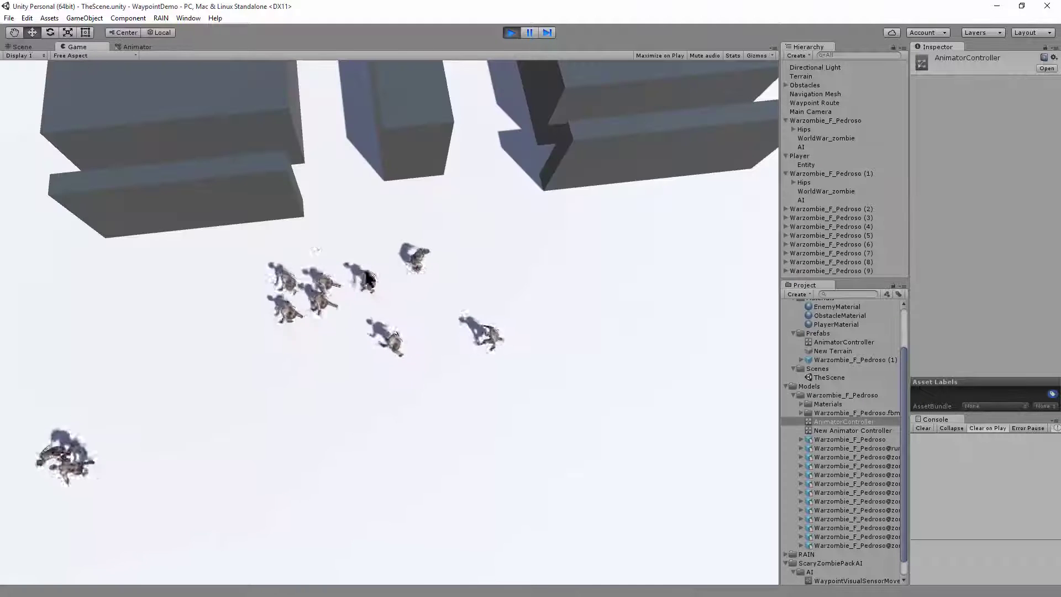
{"action": "left_click", "coordinate": [21, 46]}
- Orbit and pan the Scene view to follow the zombies along the waypoint route
{"action": "left_click_drag", "start_coordinate": [237, 285], "coordinate": [324, 329], "text": "alt"}
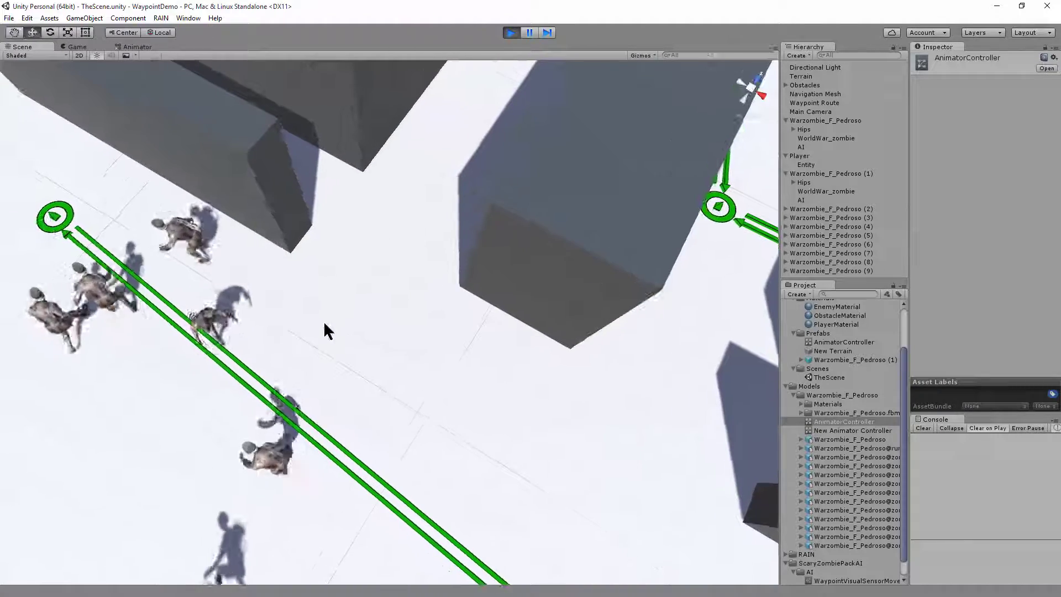
{"action": "scroll", "coordinate": [292, 350], "scroll_direction": "up", "scroll_amount": 3}
{"action": "left_click_drag", "start_coordinate": [249, 311], "coordinate": [437, 452]}
{"action": "middle_click_drag", "start_coordinate": [433, 443], "coordinate": [350, 367]}
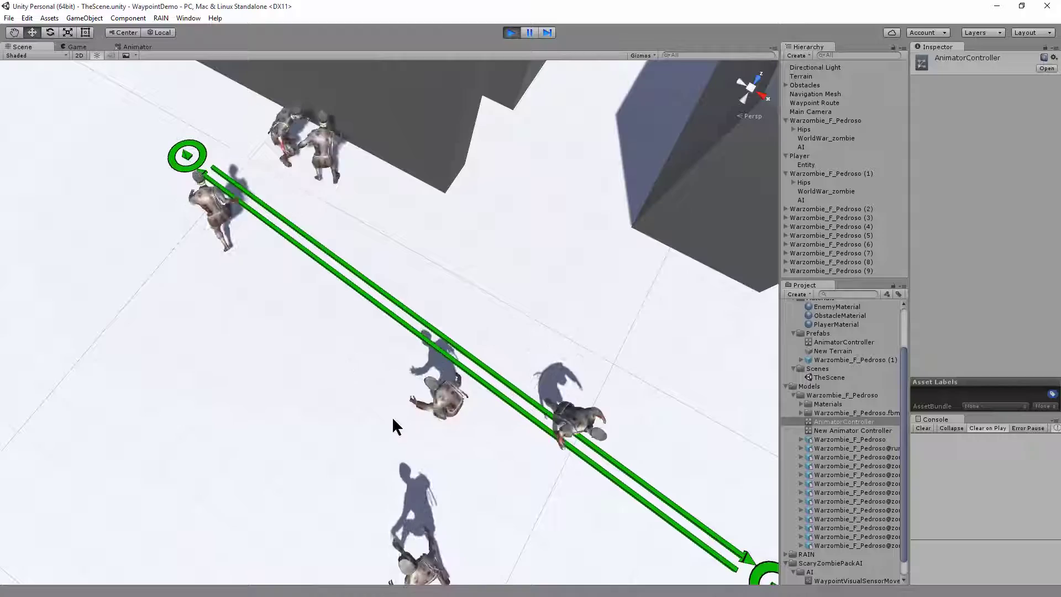
{"action": "middle_click_drag", "start_coordinate": [355, 409], "coordinate": [417, 468]}
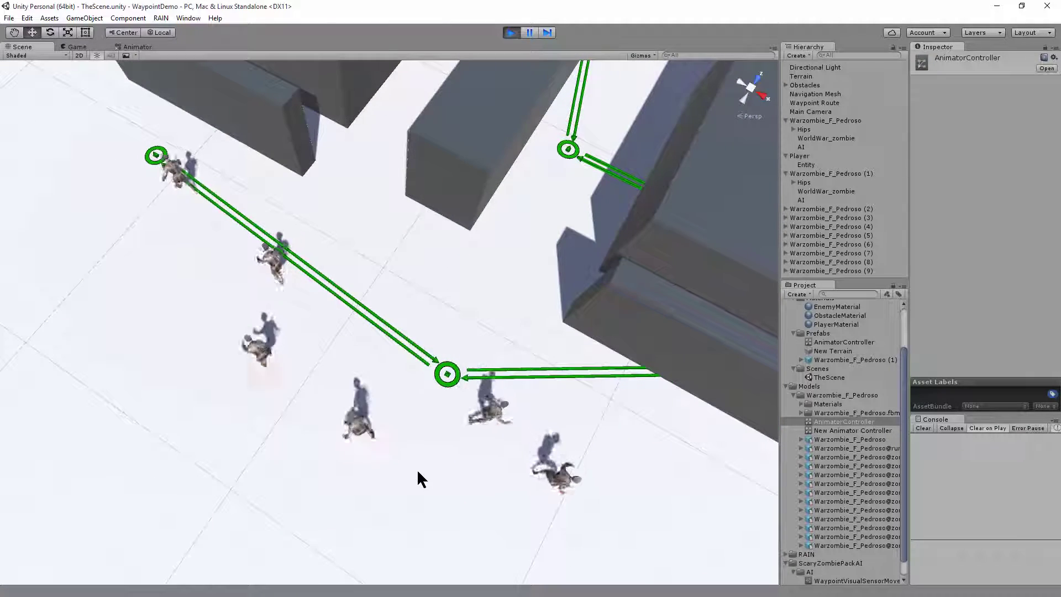